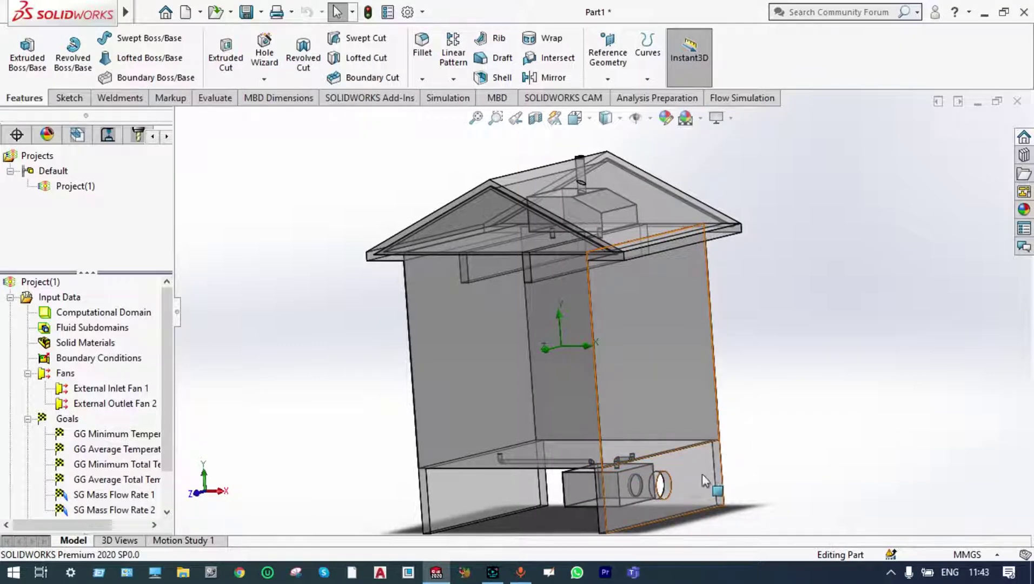
- Zoom in, view the translucent house from the Front orientation, then orbit to an angled view from above
scroll(820, 369, "down", 2)
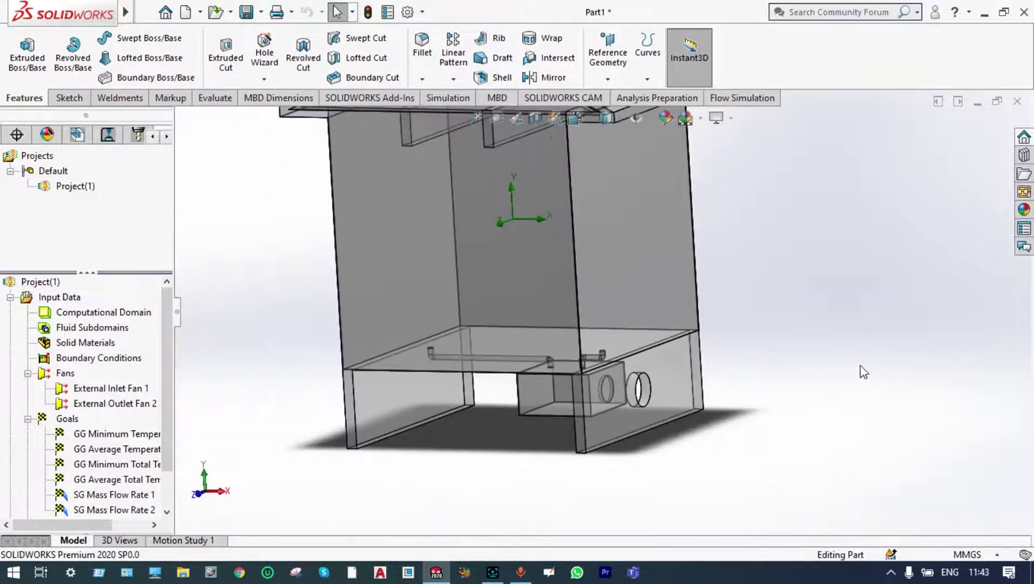
scroll(882, 364, "down", 2)
key("f")
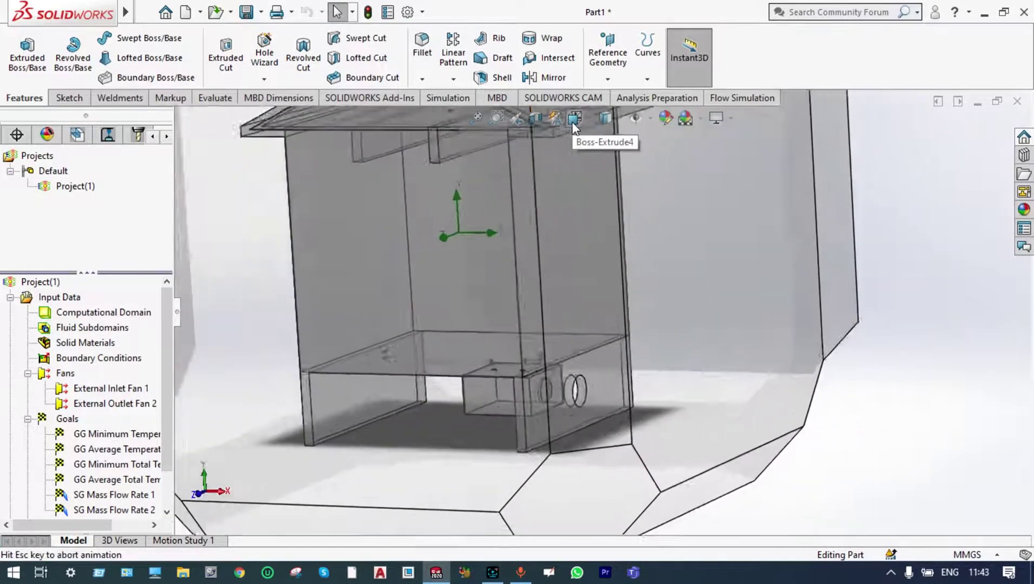
left_click(574, 126)
left_click(598, 186)
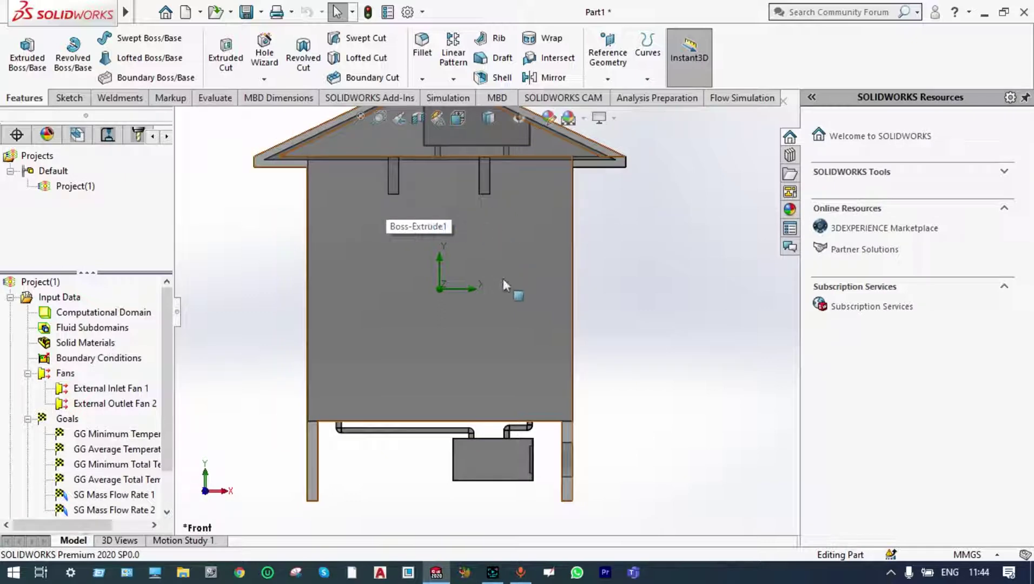
scroll(503, 279, "up", 2)
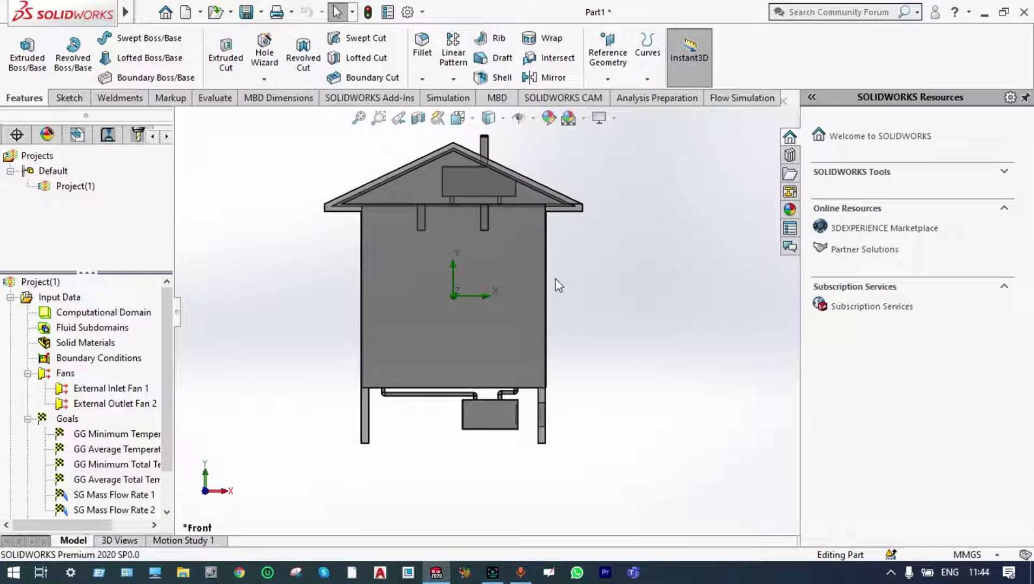
middle_click_drag(559, 285, 424, 468)
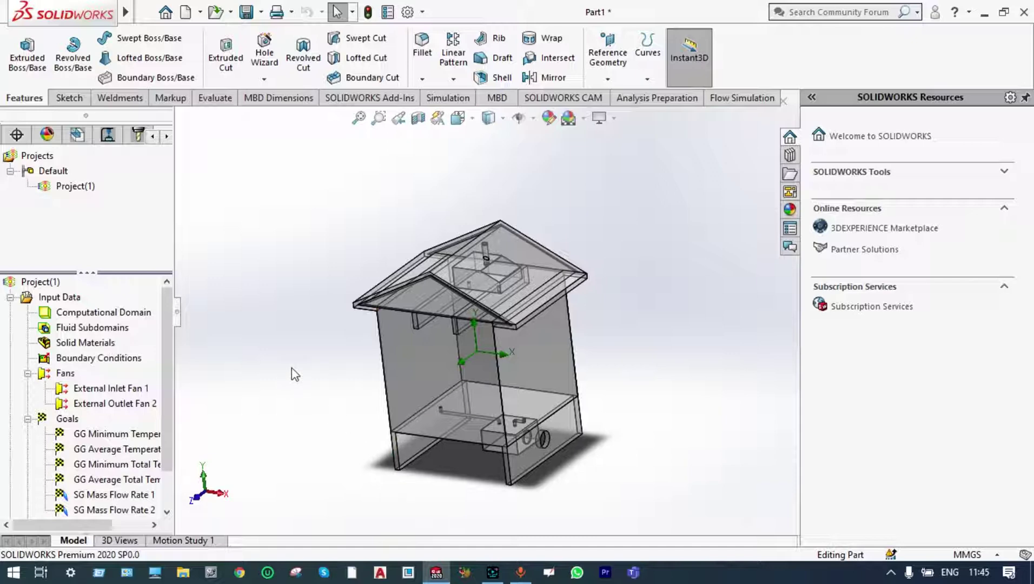
- Start a new Flow Simulation wizard project, keeping the default project name
left_click(739, 100)
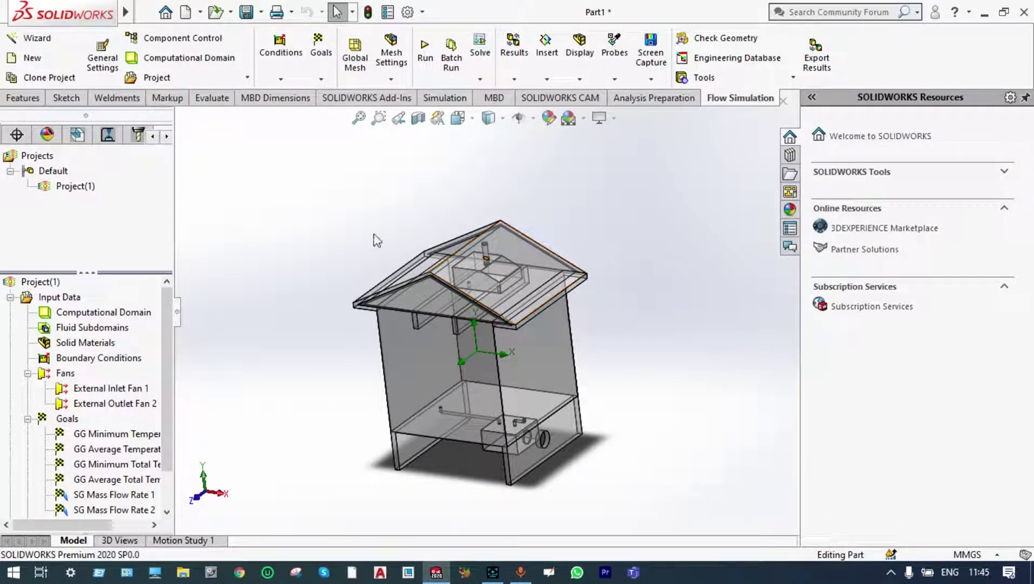
left_click(55, 42)
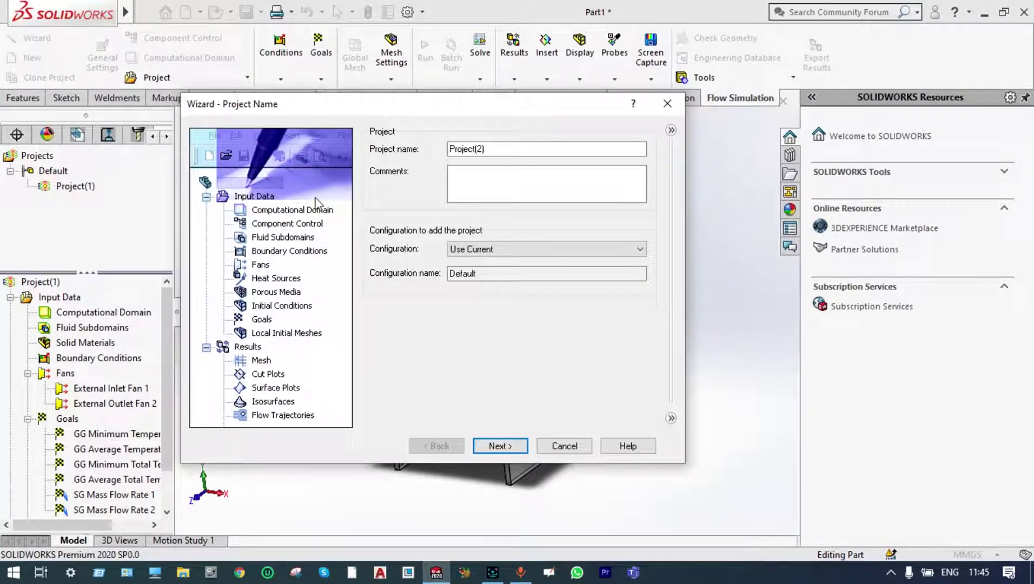
left_click(482, 448)
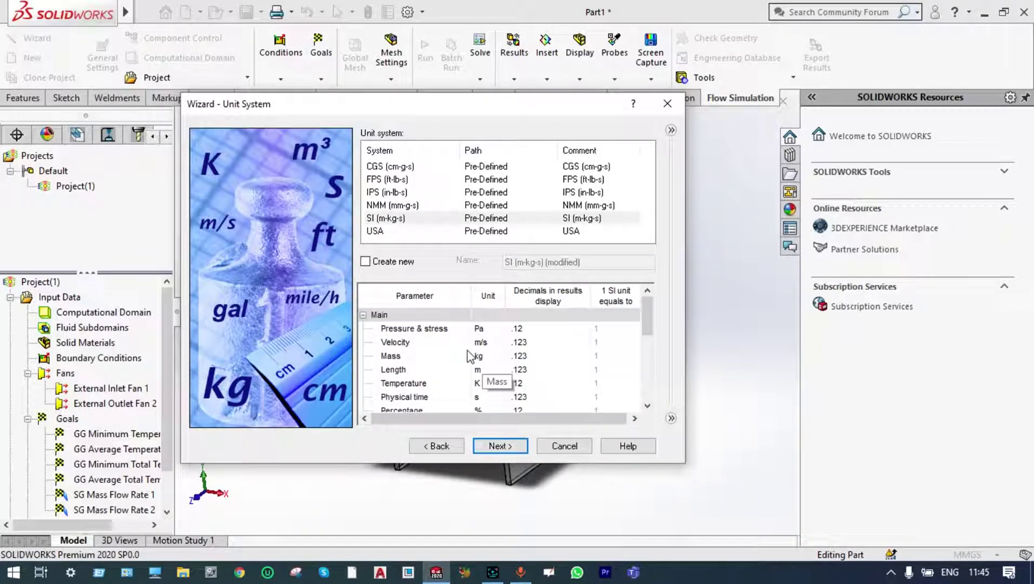
- Choose the SI unit system with temperature in °C and advance to the analysis type
left_click(398, 222)
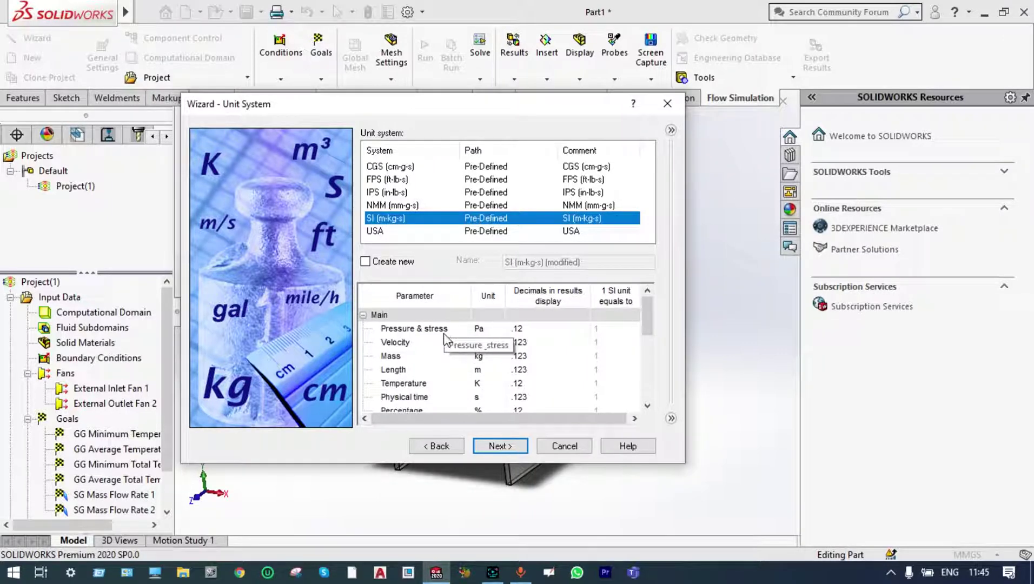
left_click(483, 385)
left_click(499, 383)
left_click(499, 409)
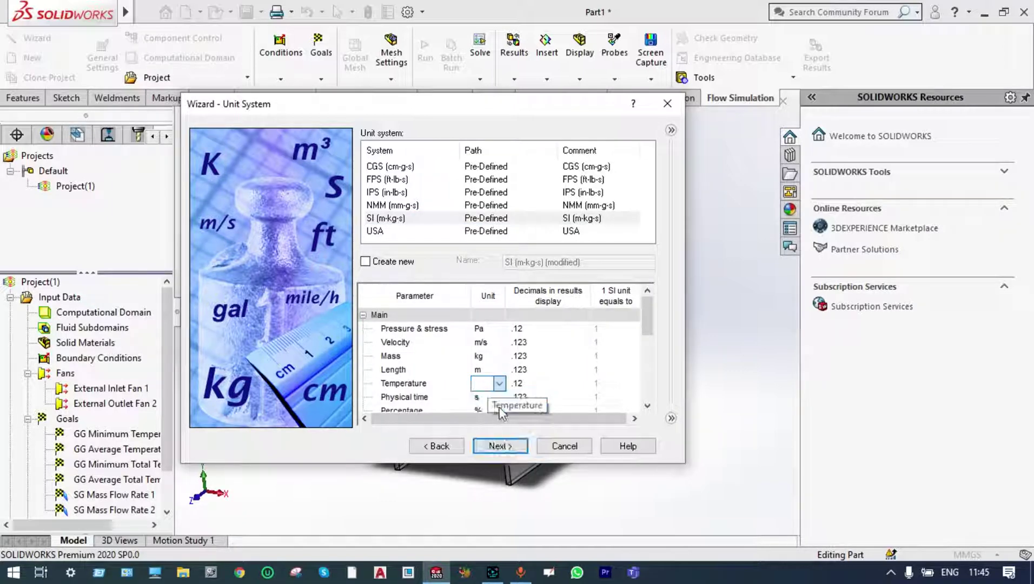
left_click(500, 446)
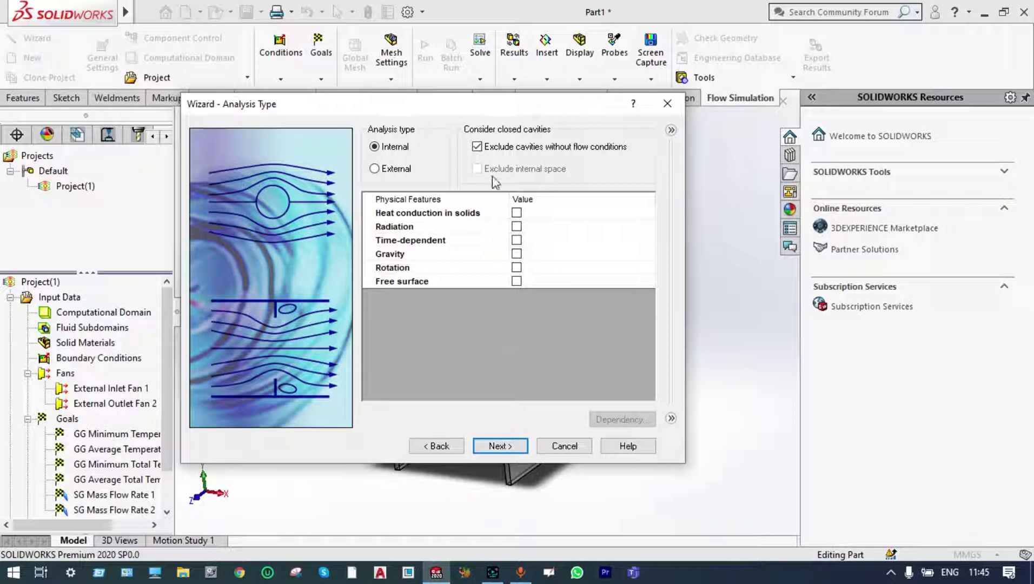
- Stop excluding cavities, enable heat conduction in solids and gravity, with gravity Y set to -9.81
left_click(476, 151)
left_click(516, 213)
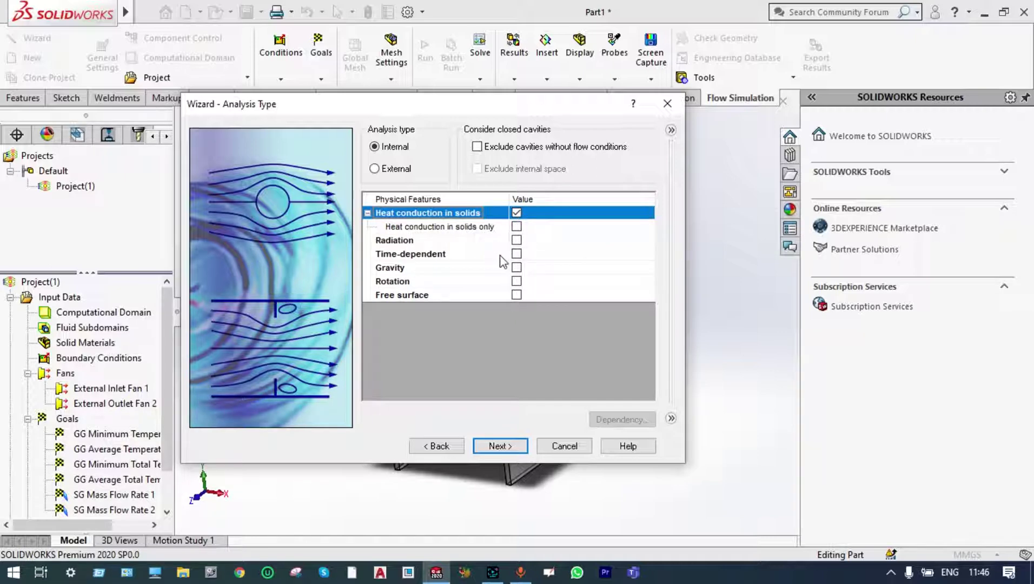
left_click(517, 267)
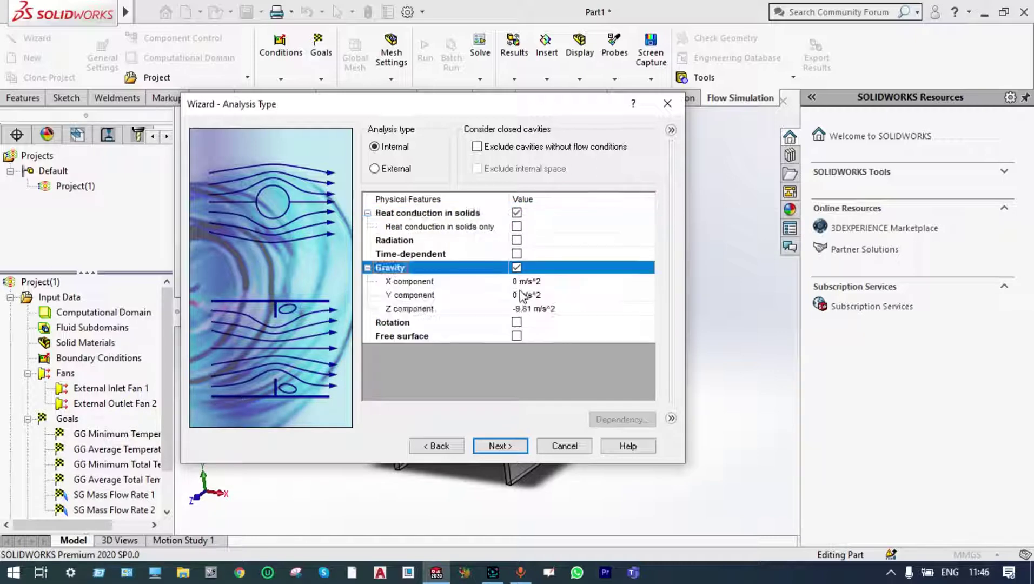
left_click(520, 296)
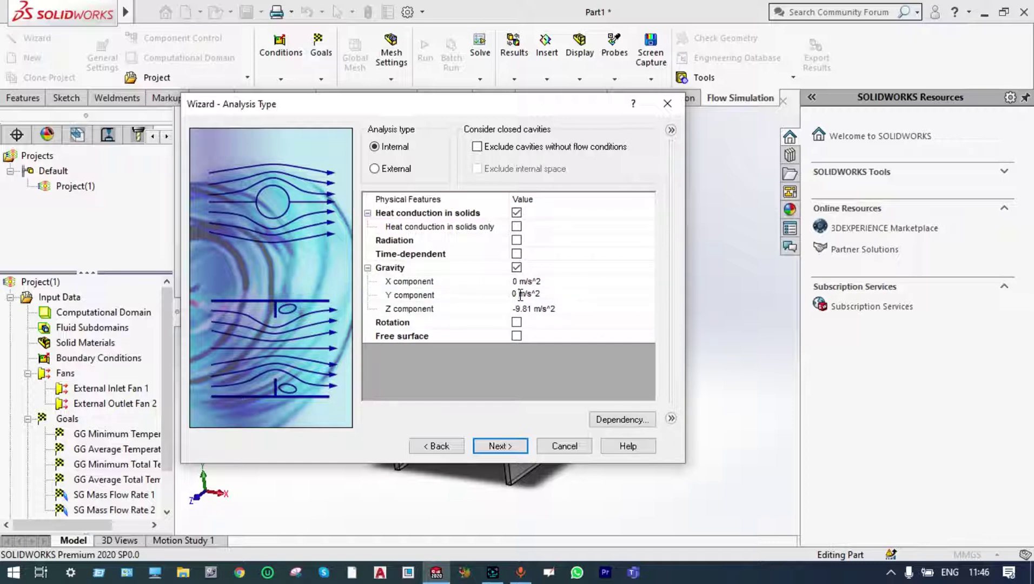
type("-9.81")
left_click(533, 308)
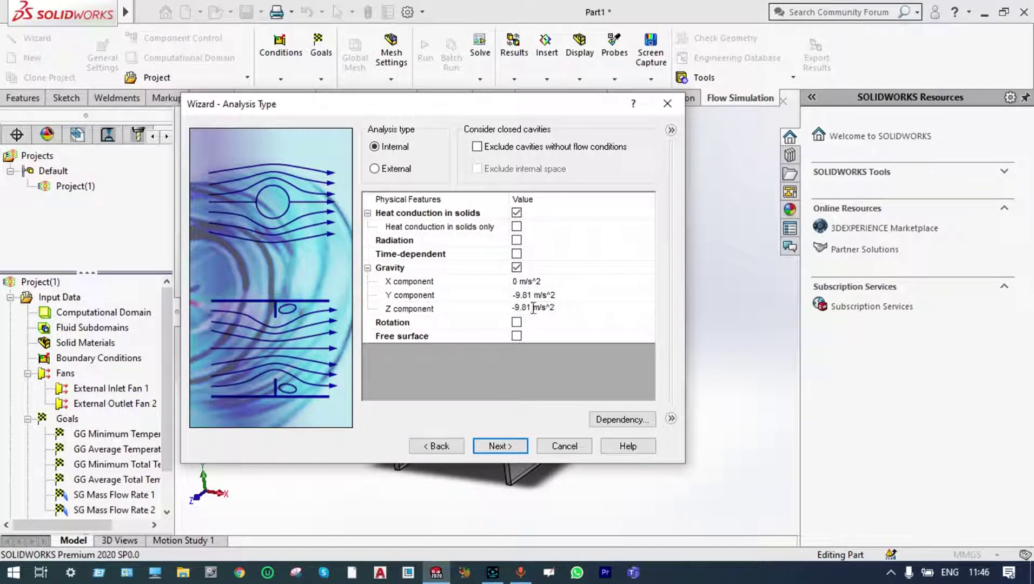
- Add Air from Gases as the project fluid
left_click(500, 446)
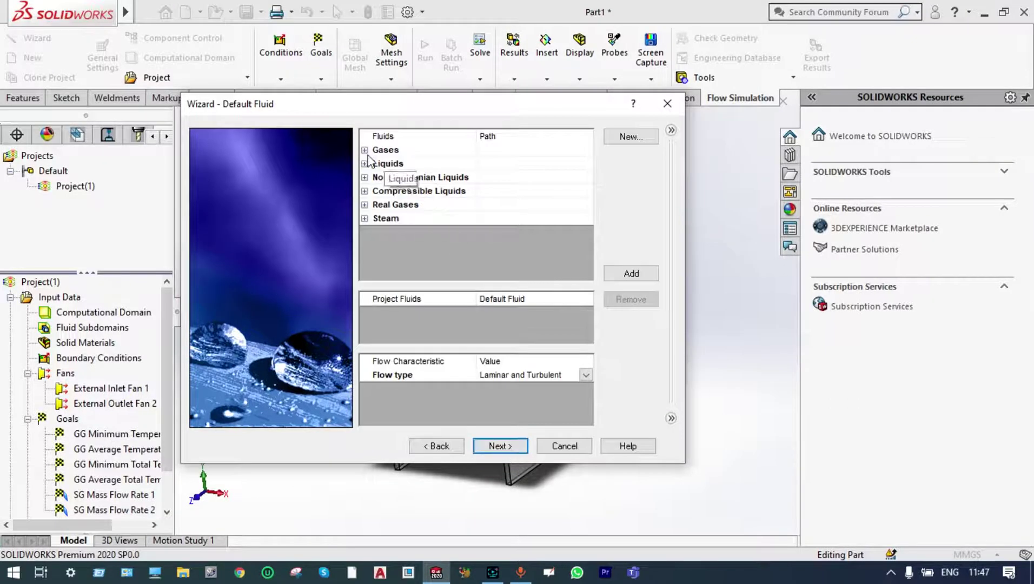
left_click(365, 150)
double_click(397, 193)
left_click(497, 447)
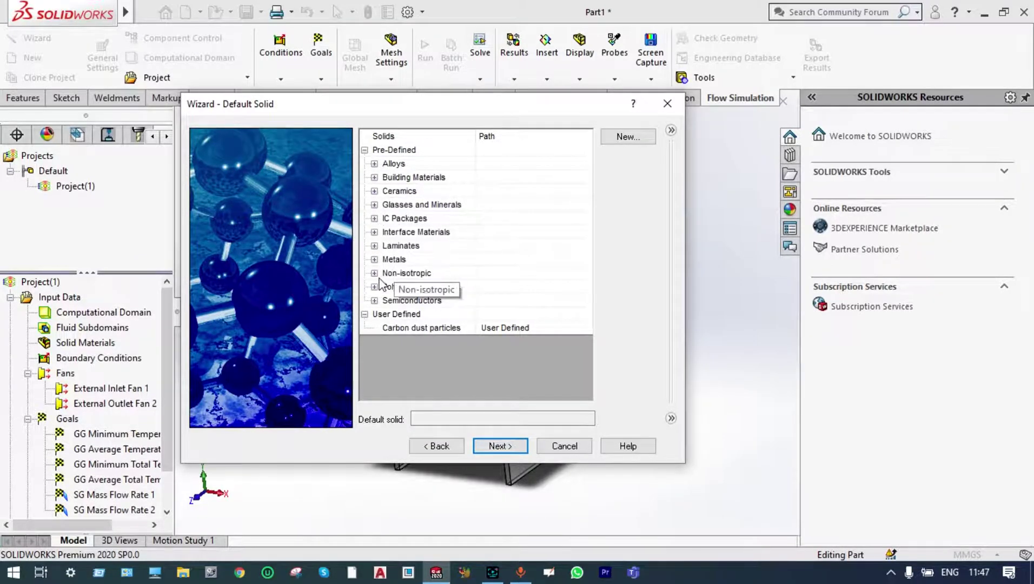
- Make Aerated concrete the default solid, keep adiabatic walls, set initial temperature 30 °C and finish
left_click(374, 178)
left_click(384, 215)
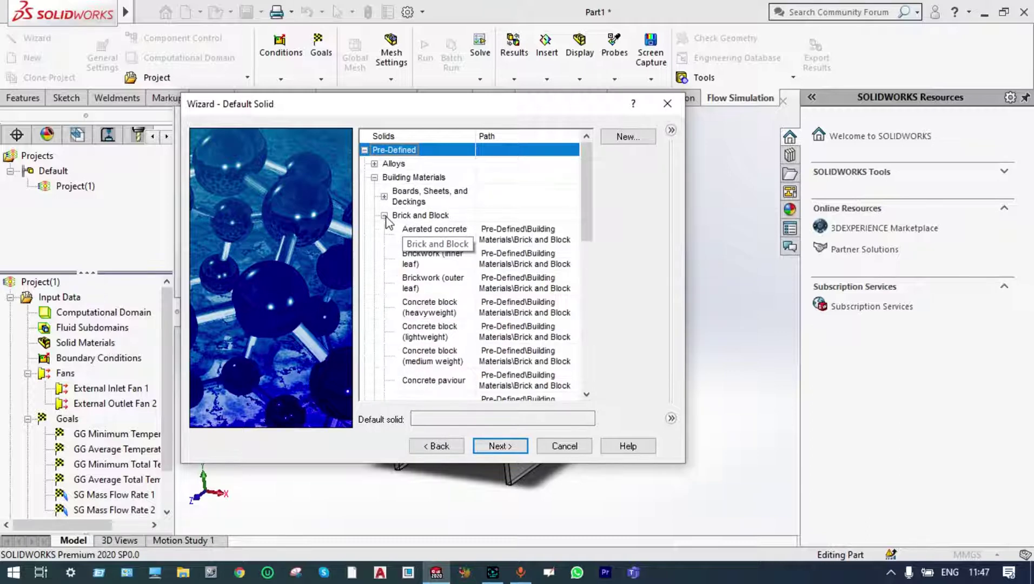
left_click(419, 229)
left_click(515, 448)
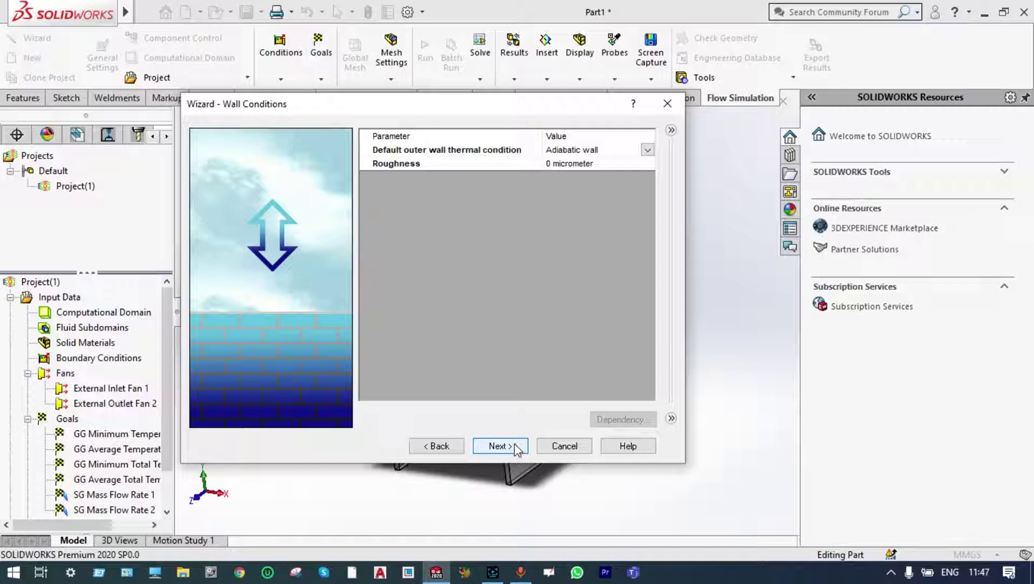
left_click(515, 447)
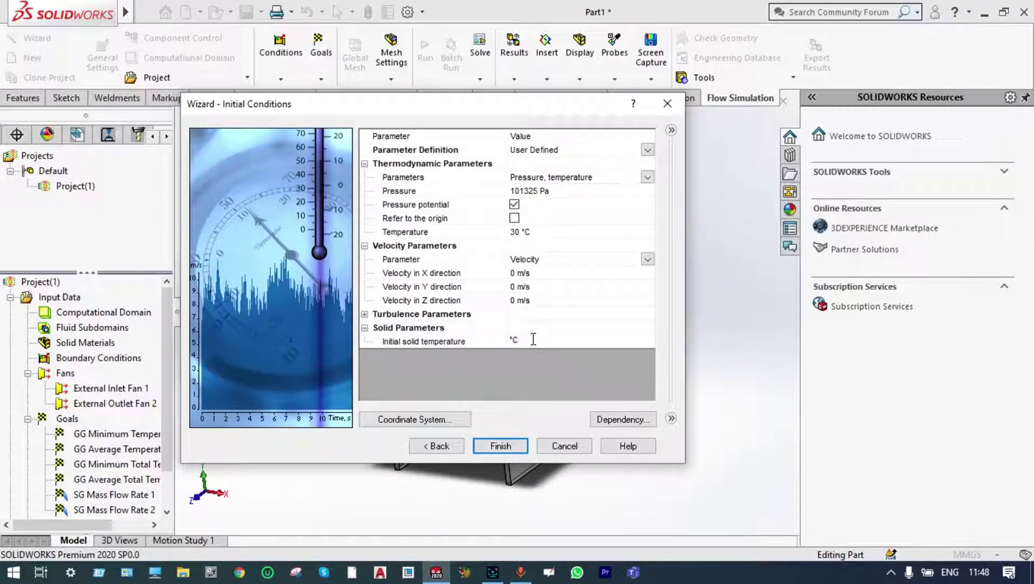
type("30")
left_click(501, 447)
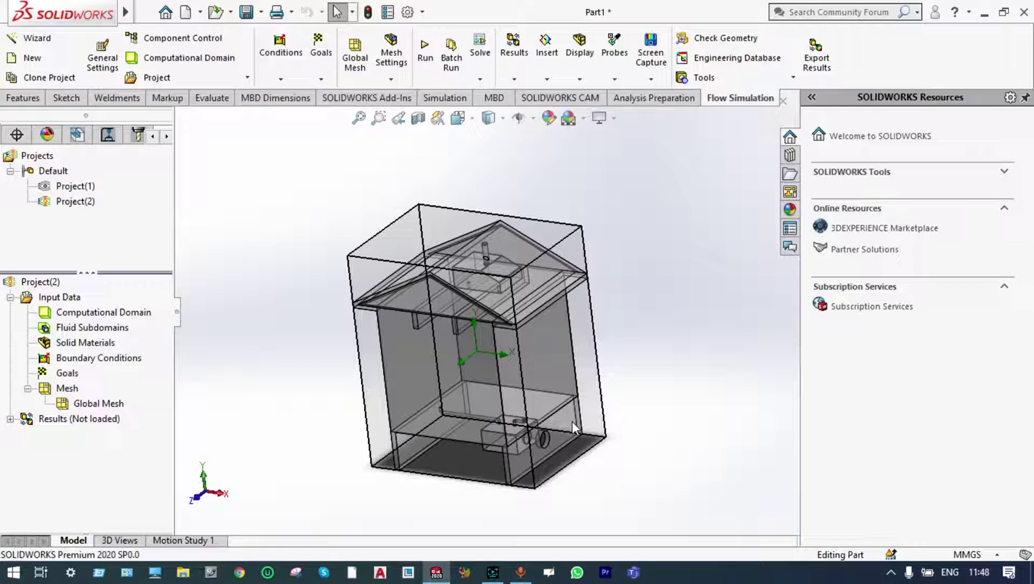
- Hide the Computational Domain box so only the house model shows
right_click(144, 317)
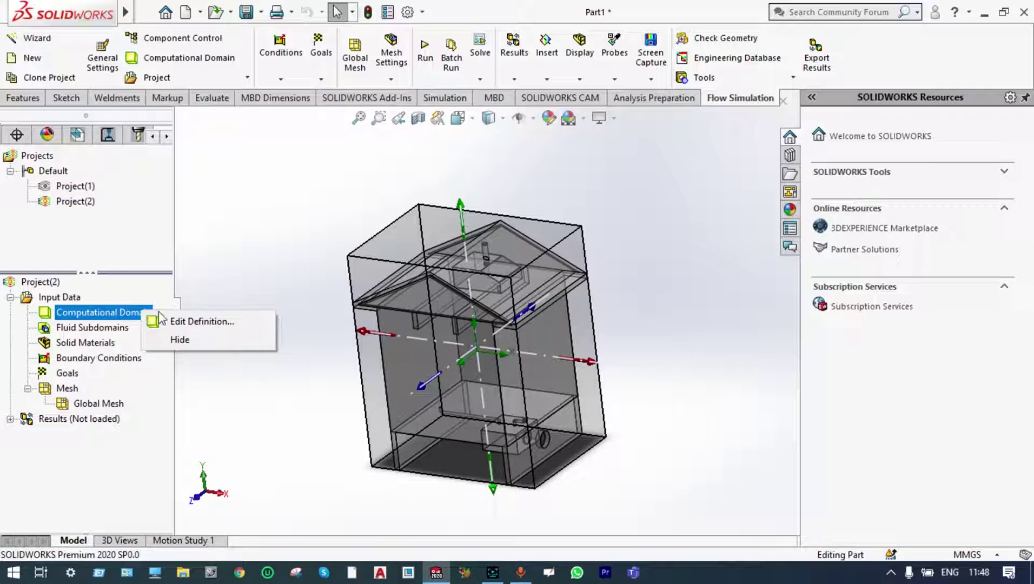
left_click(179, 340)
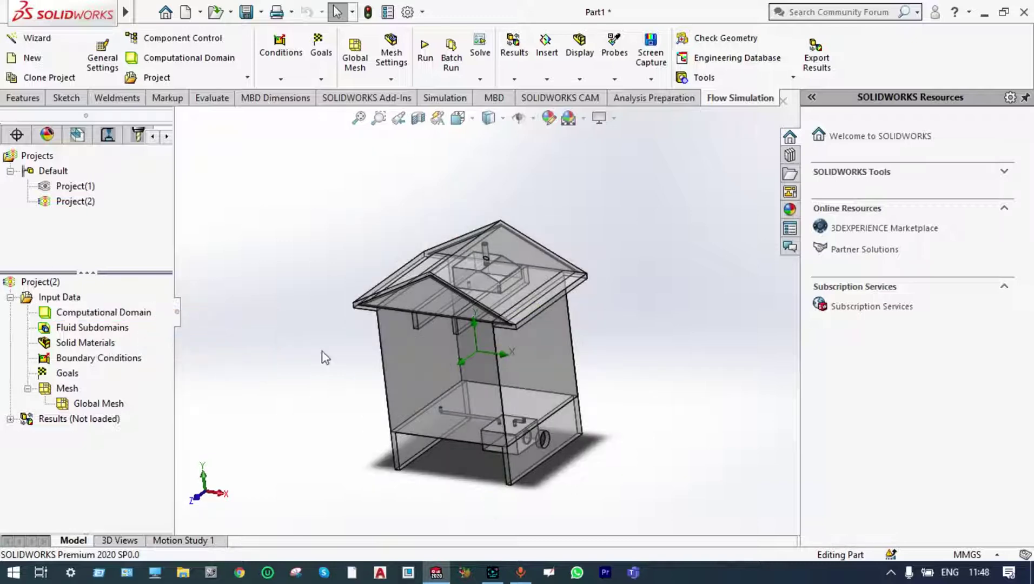
scroll(454, 427, "down", 3)
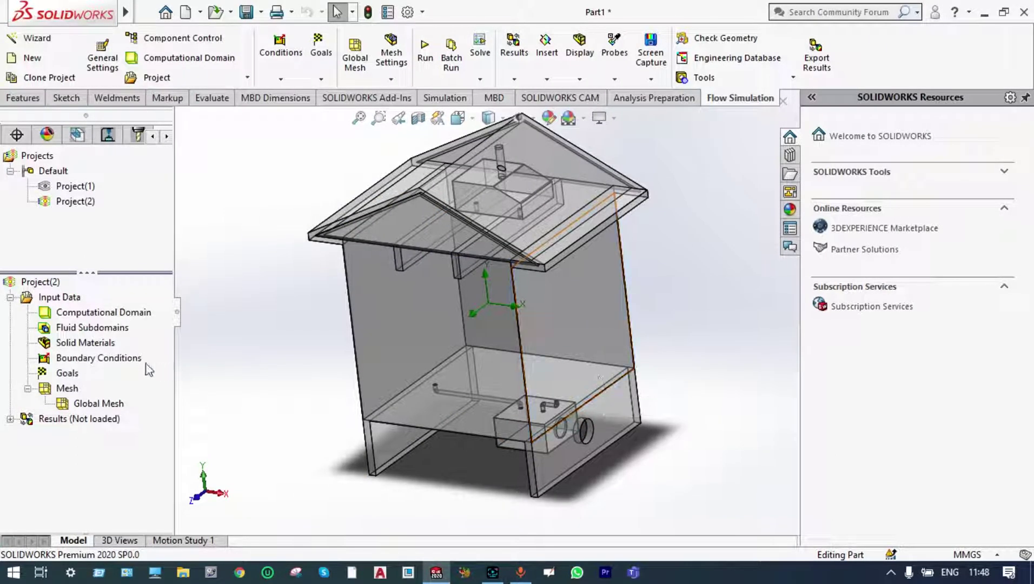
scroll(262, 343, "up", 2)
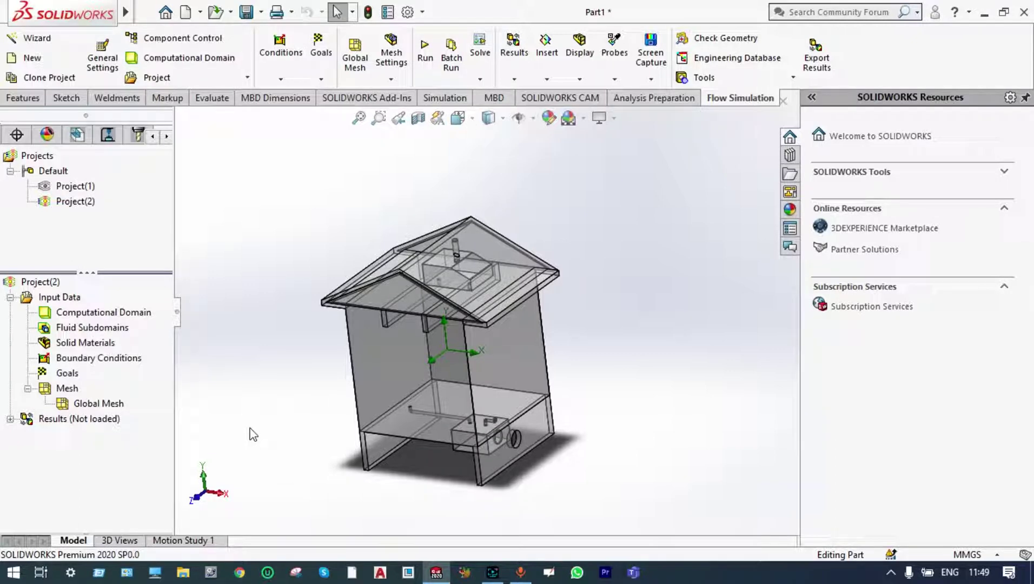
- Section the house along the Front Plane, tilt the view, and begin a new Fan condition
left_click(418, 119)
key("Return")
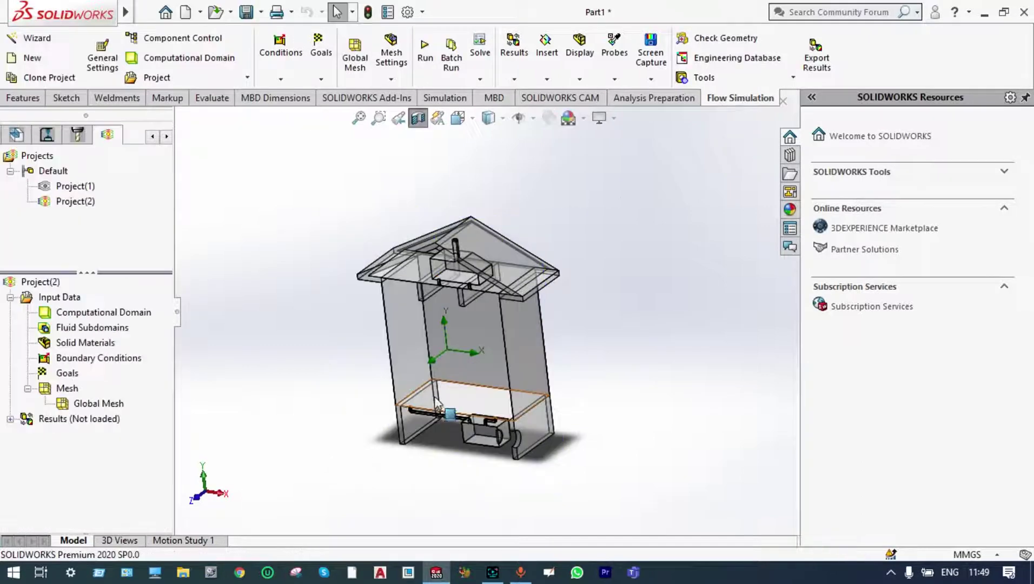
scroll(436, 400, "down", 5)
middle_click_drag(436, 400, 428, 299)
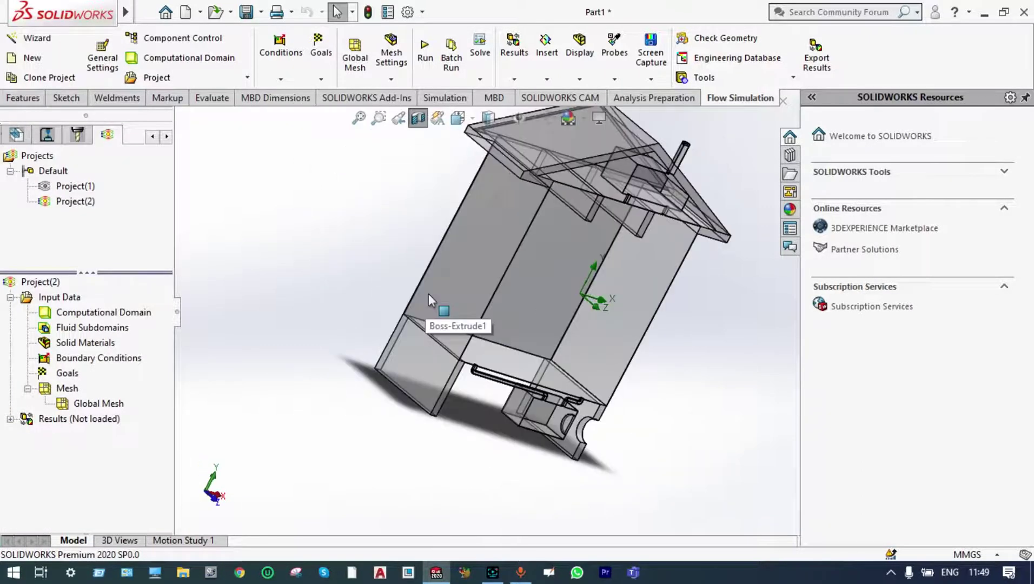
left_click(275, 79)
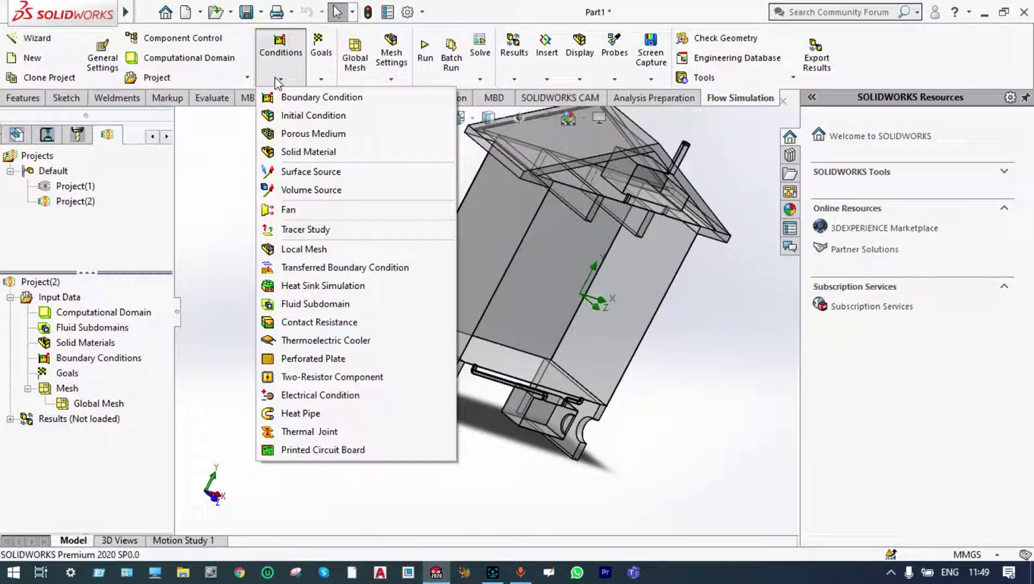
left_click(288, 210)
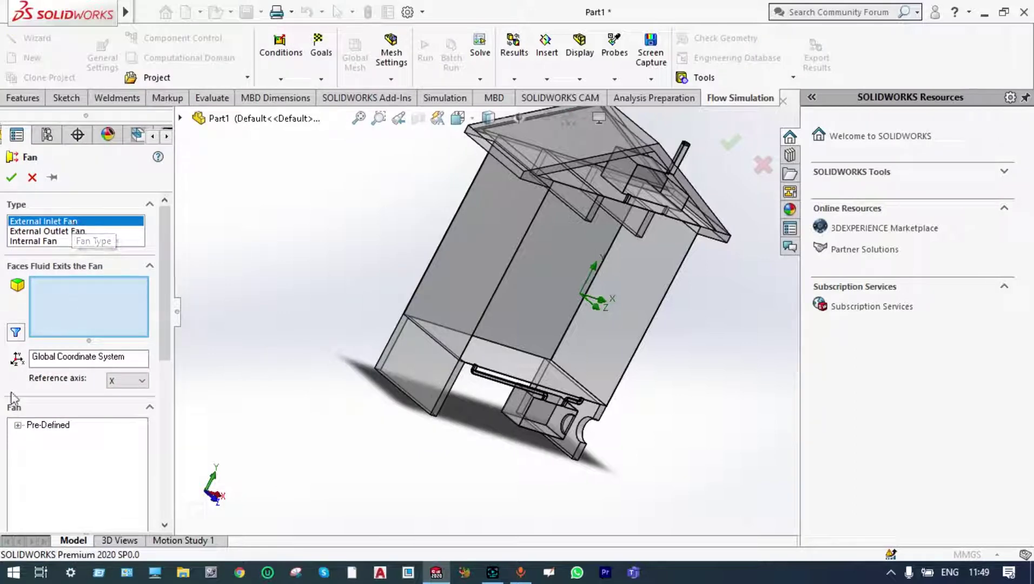
- Choose the Pre-Defined Axial JMC Products 9232-12M fan model
left_click(17, 424)
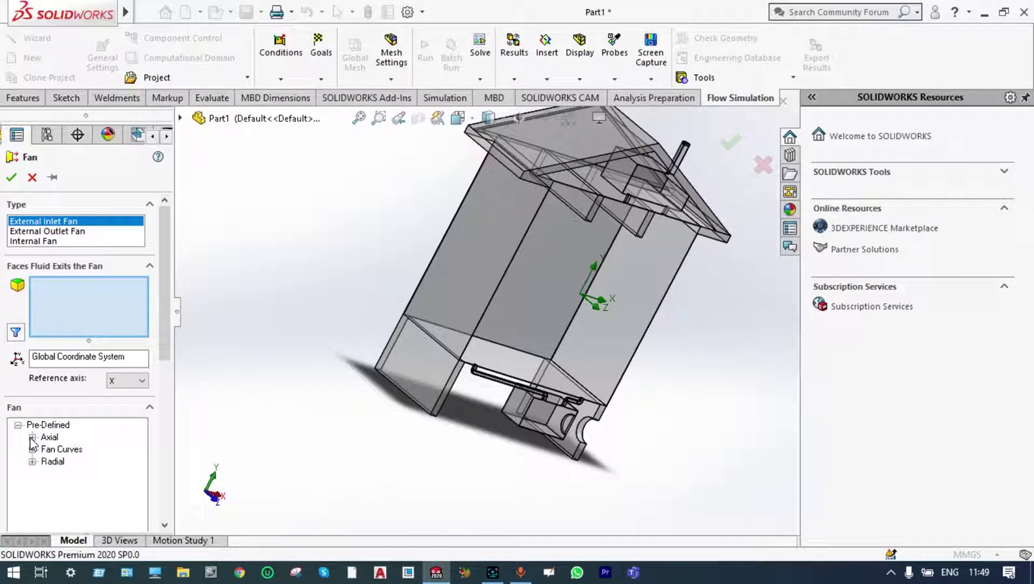
left_click(32, 437)
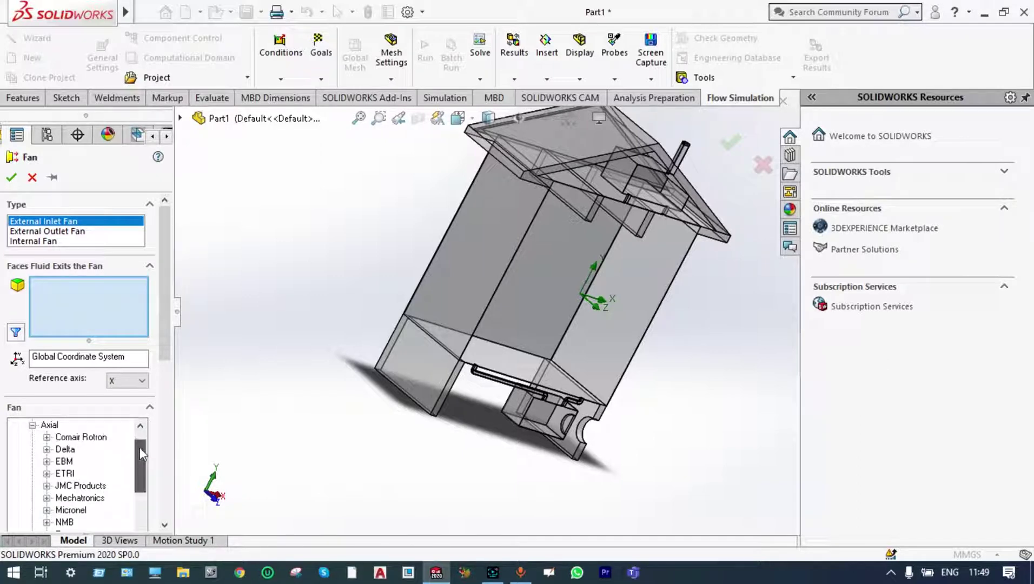
left_click_drag(140, 445, 141, 469)
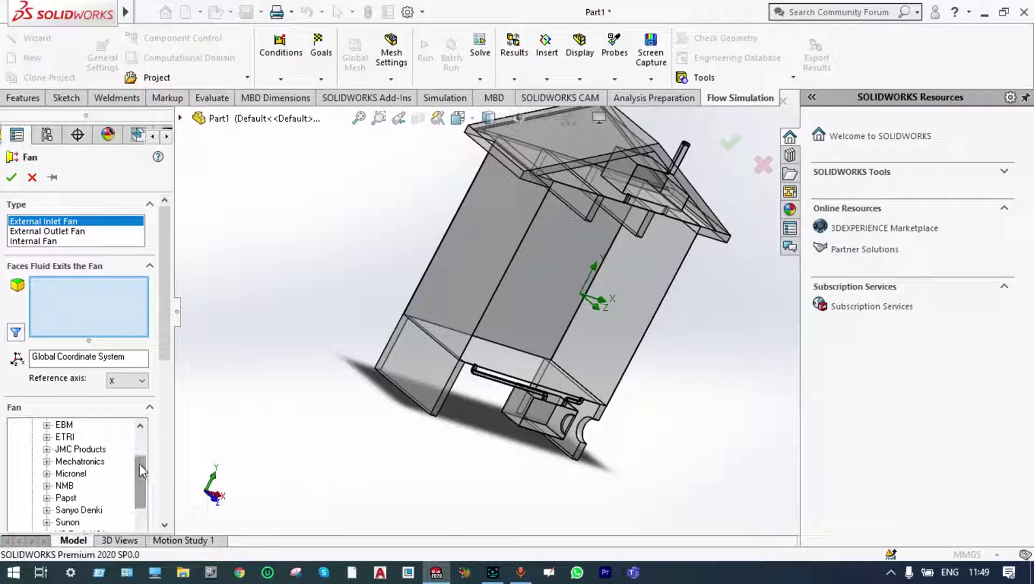
left_click(46, 450)
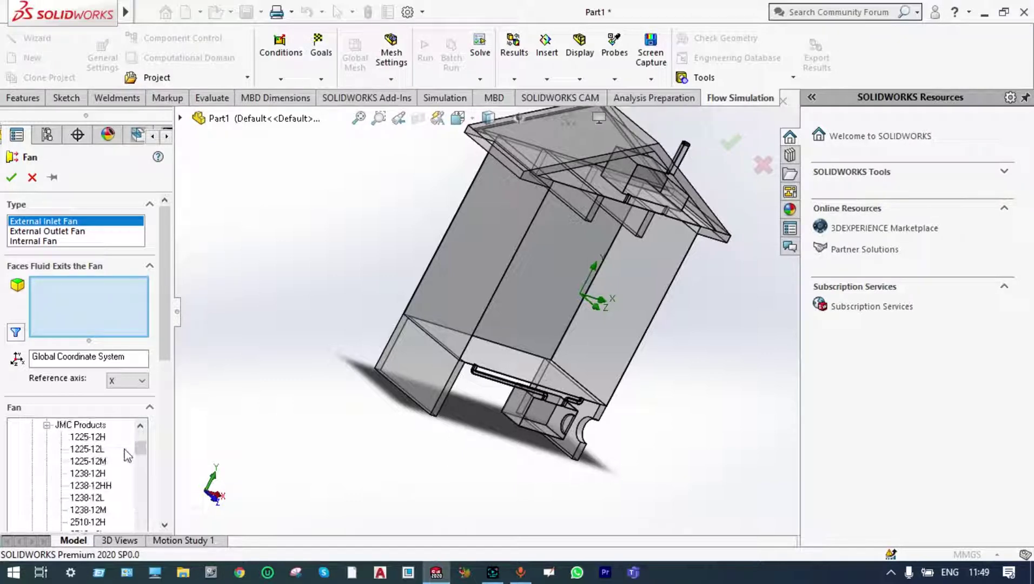
scroll(141, 452, "down", 10)
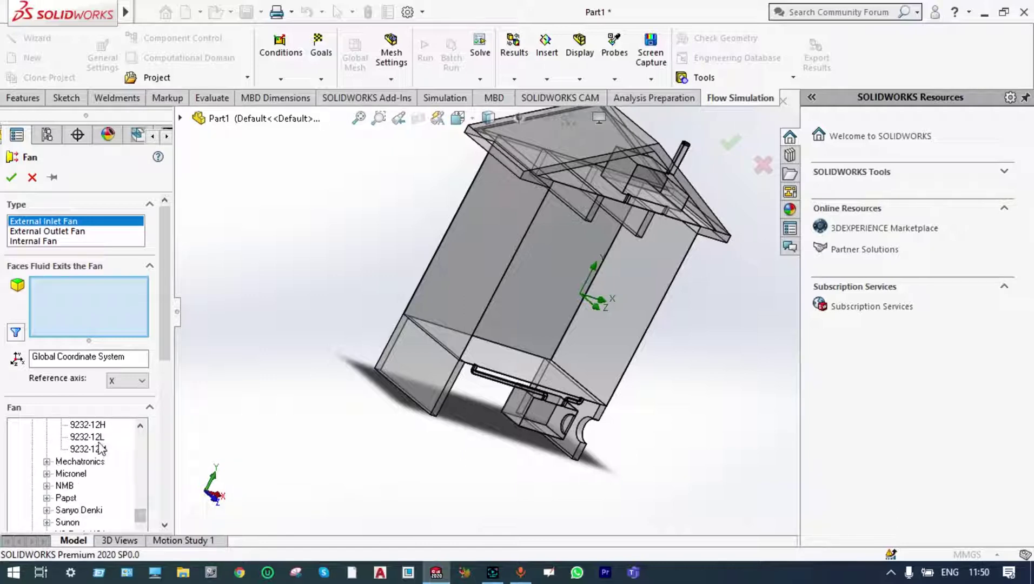
left_click(99, 449)
scroll(563, 425, "down", 6)
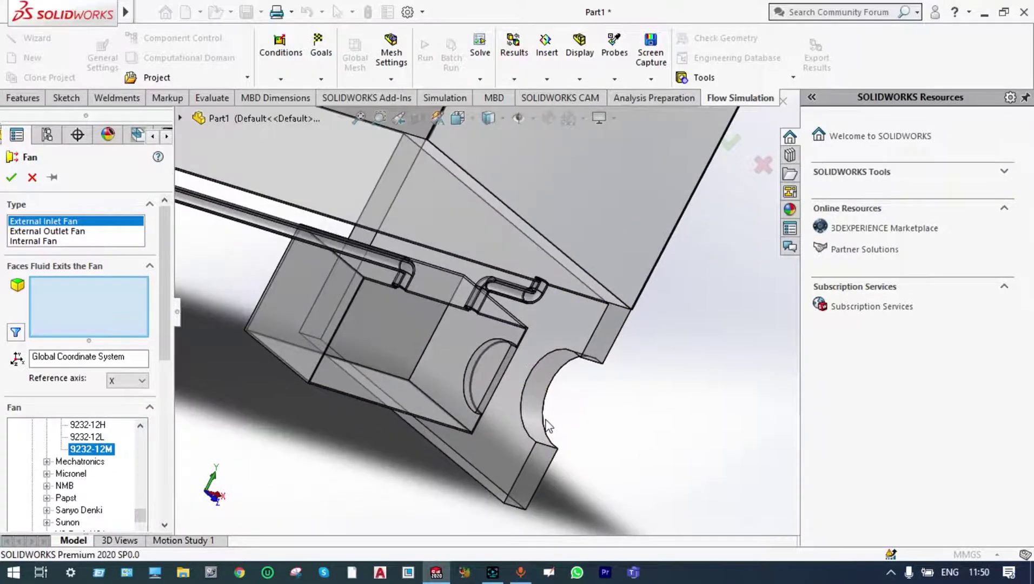
- Apply the inlet fan to the circular hole face and confirm it as External Inlet Fan 1
left_click(488, 381)
scroll(481, 381, "up", 5)
left_click(12, 178)
scroll(487, 344, "up", 5)
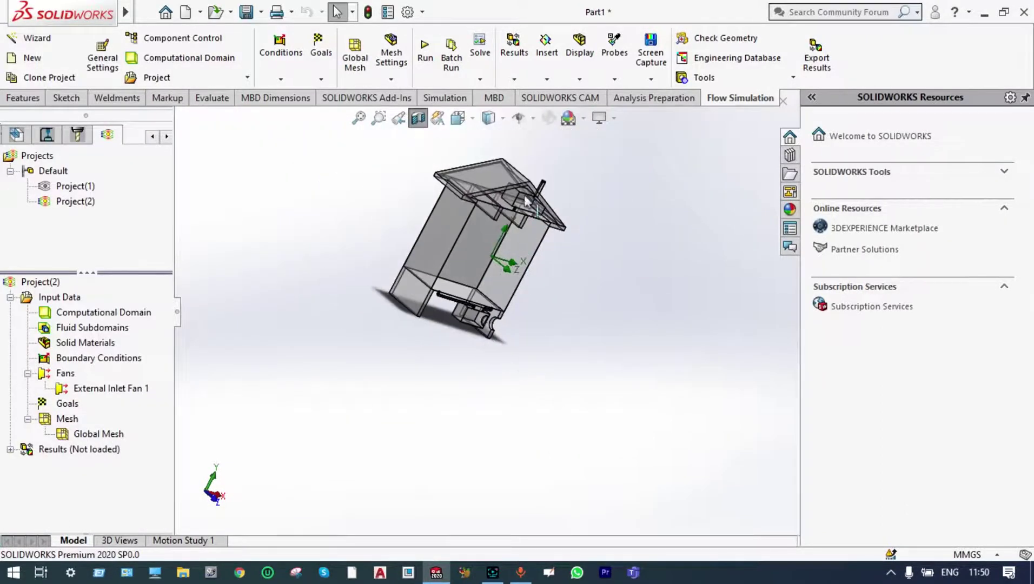
scroll(510, 258, "down", 5)
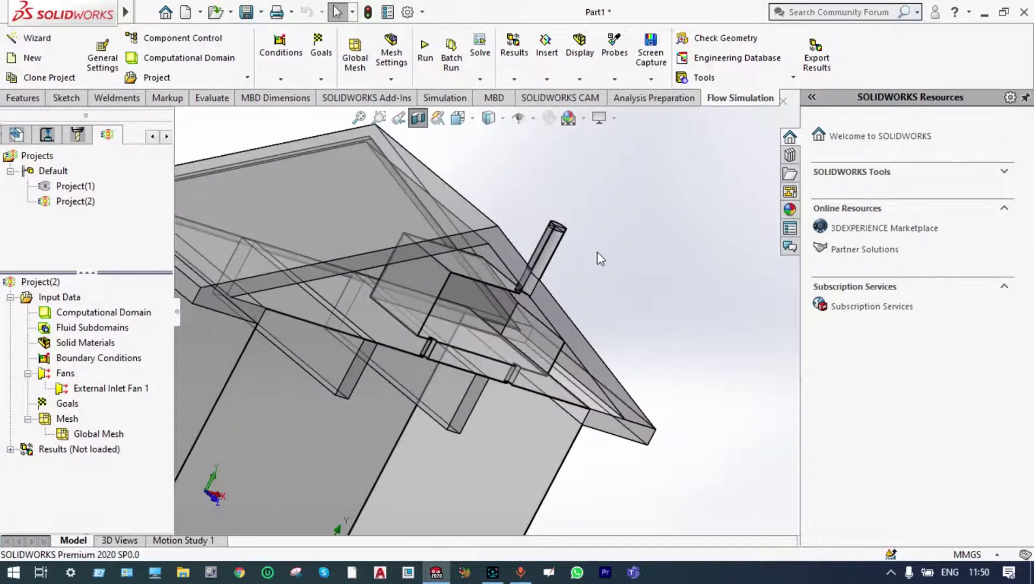
scroll(616, 308, "down", 10)
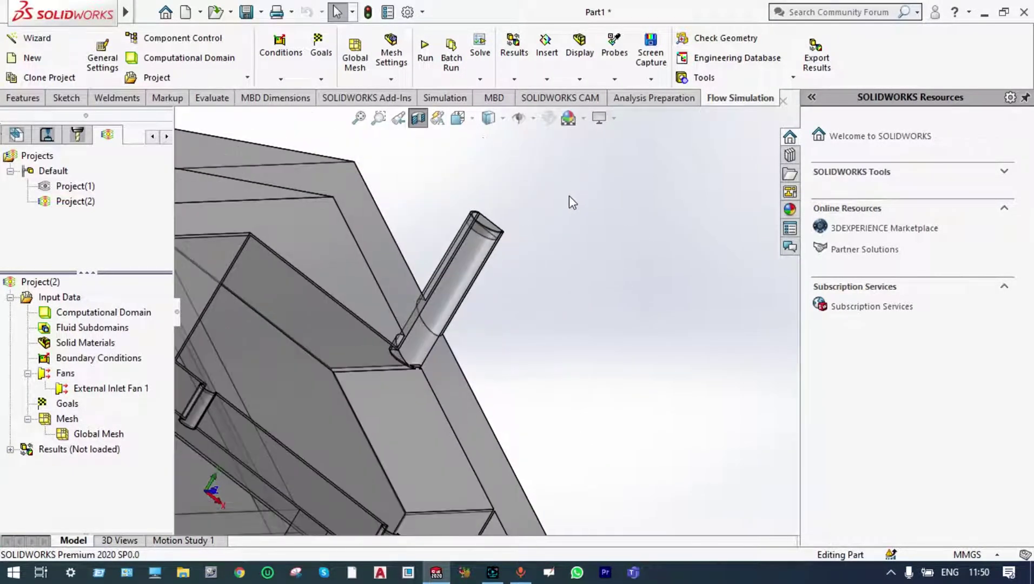
- Insert another fan under Fans and set its type to External Outlet Fan
scroll(467, 190, "down", 3)
scroll(467, 190, "up", 5)
right_click(86, 373)
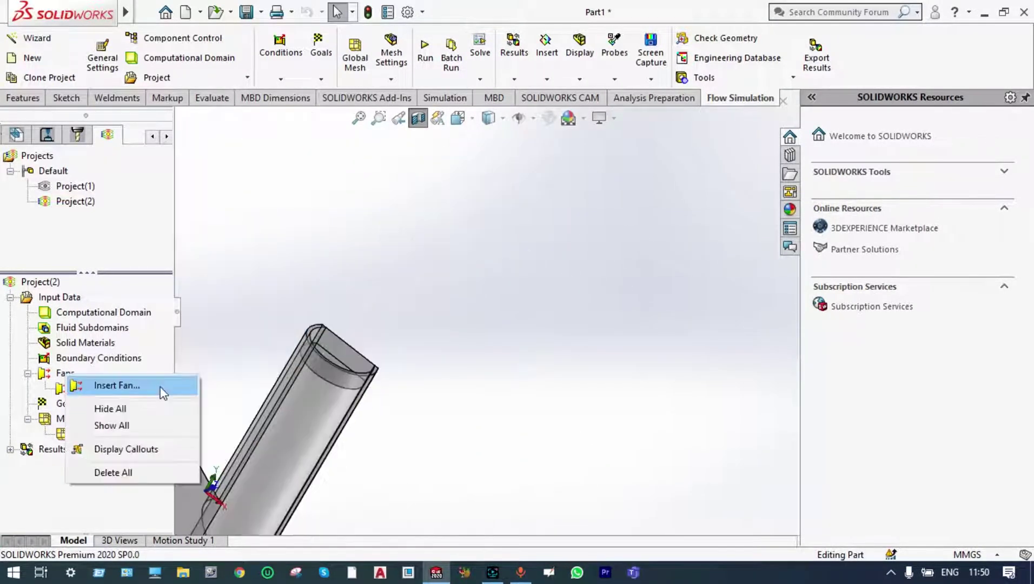
left_click(158, 386)
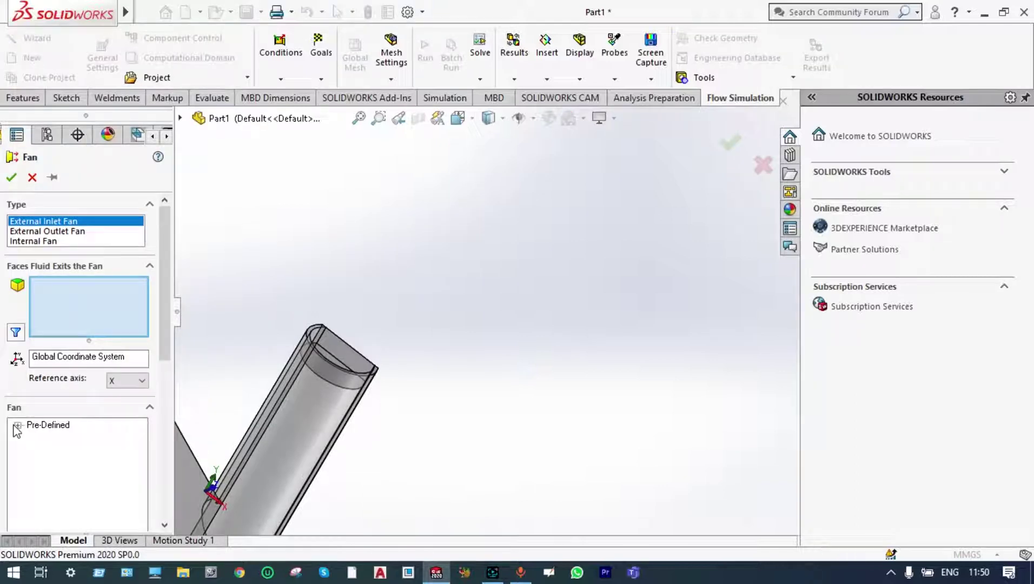
left_click(76, 233)
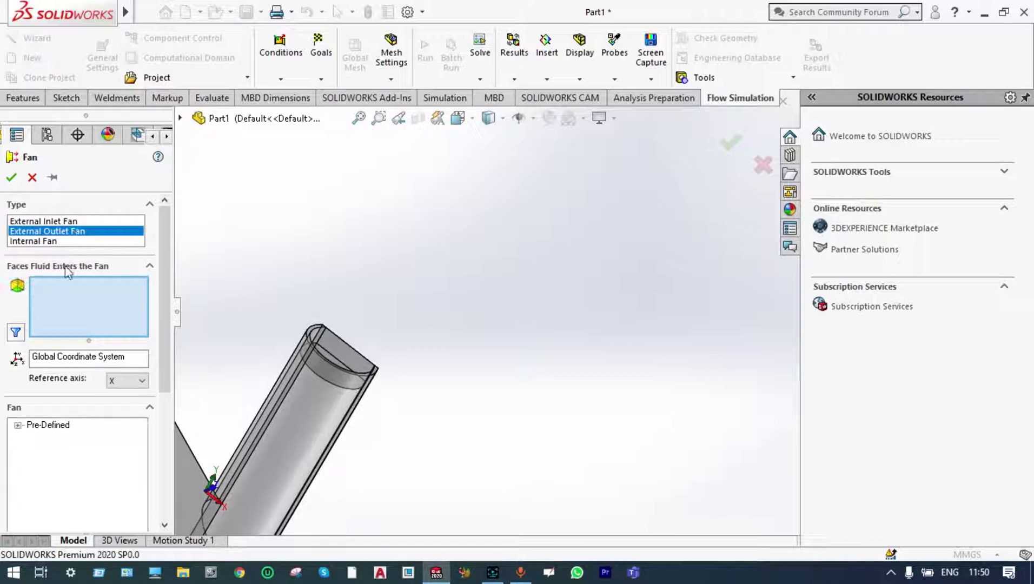
- Use the Axial JMC Products 9232-12M model and place it on the pipe's top face
left_click(18, 426)
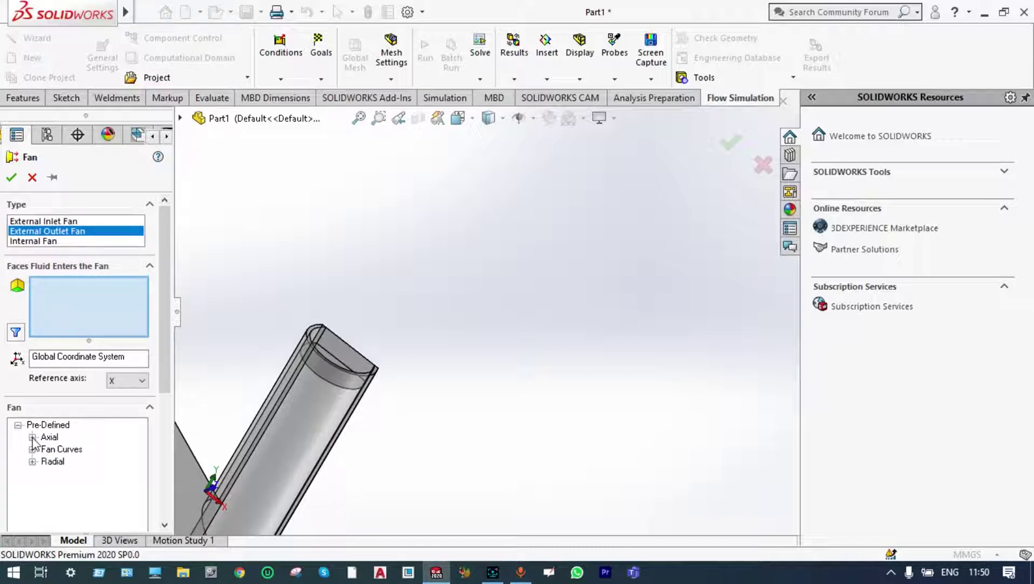
left_click(33, 437)
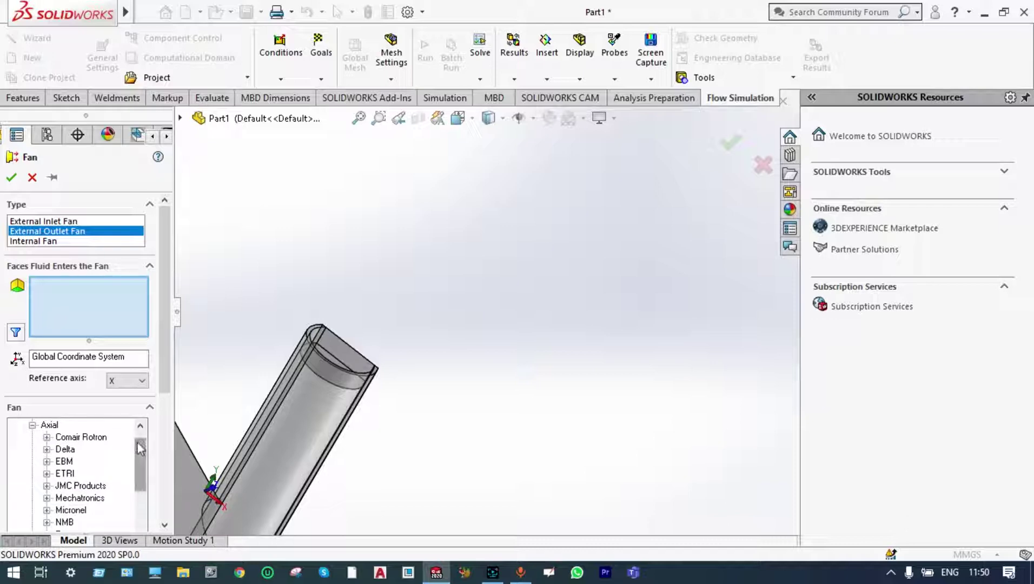
left_click_drag(140, 449, 141, 474)
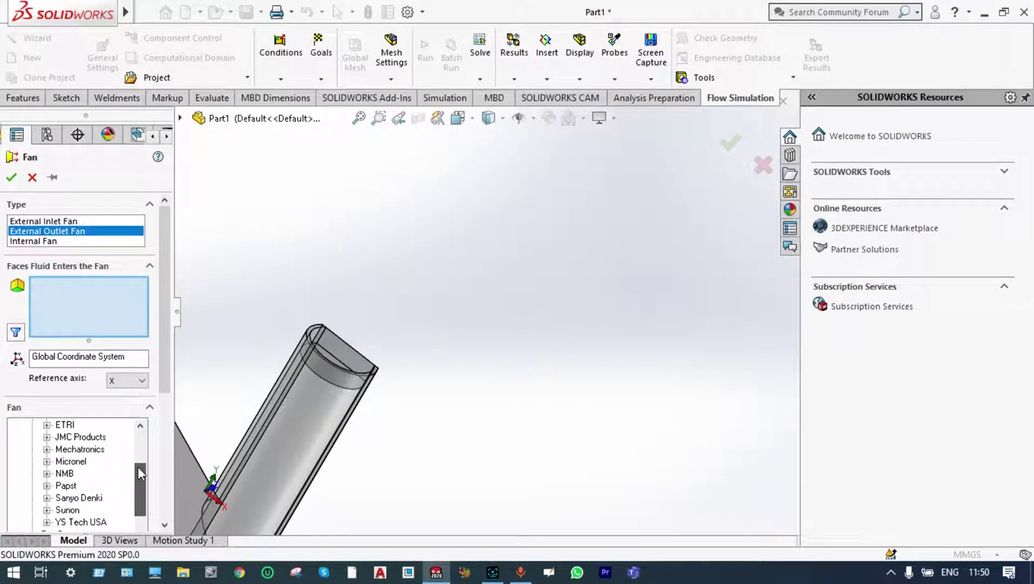
left_click(47, 437)
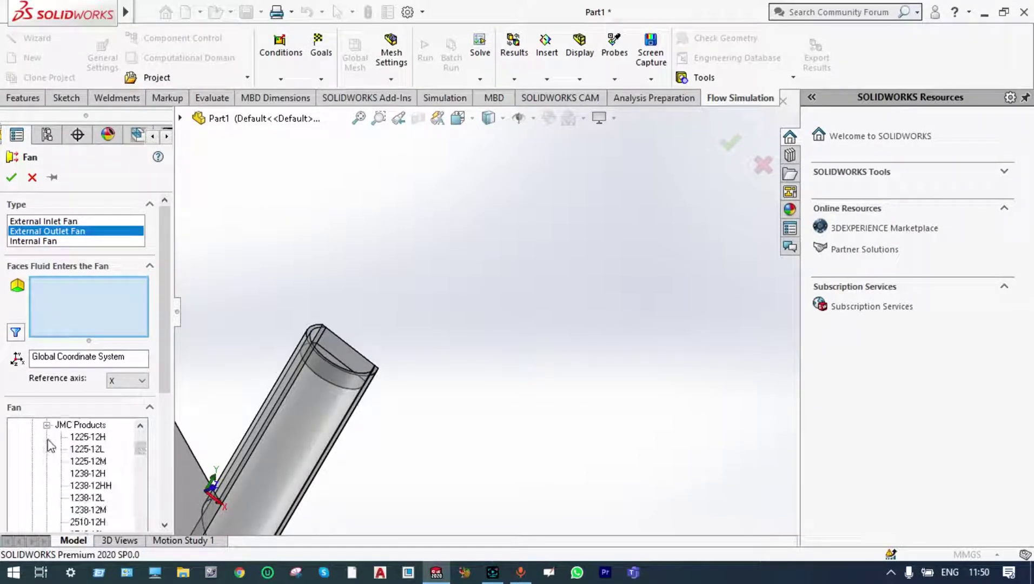
left_click_drag(139, 450, 136, 504)
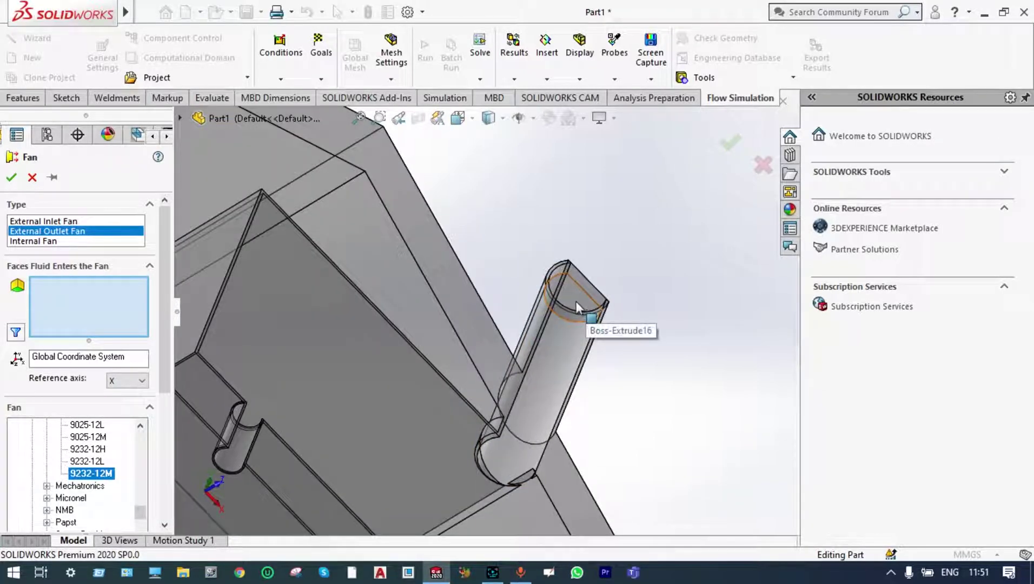
left_click(576, 306)
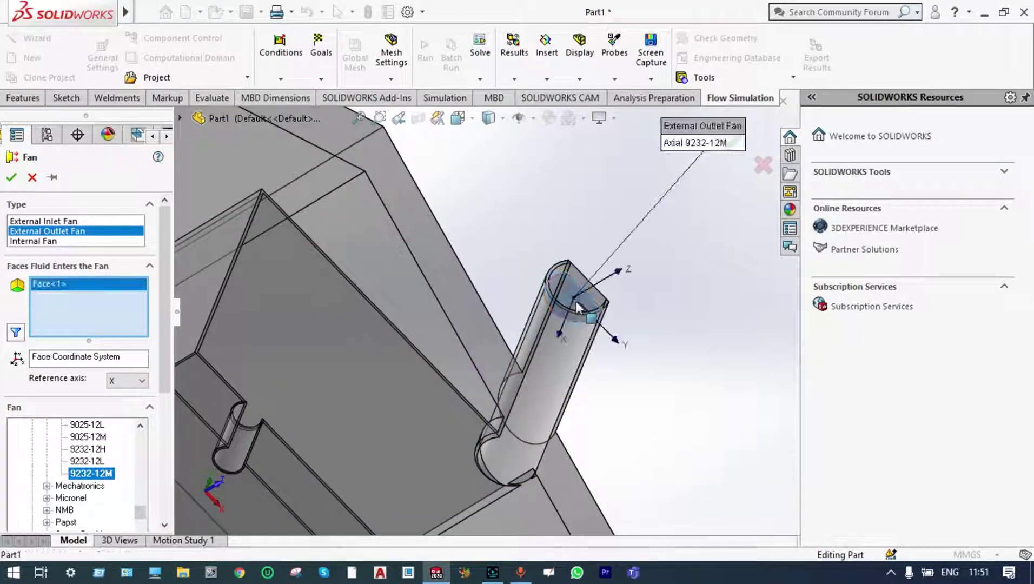
- Confirm the outlet fan, then add global goals for average total pressure, fluid temperature and total temperature
left_click(731, 143)
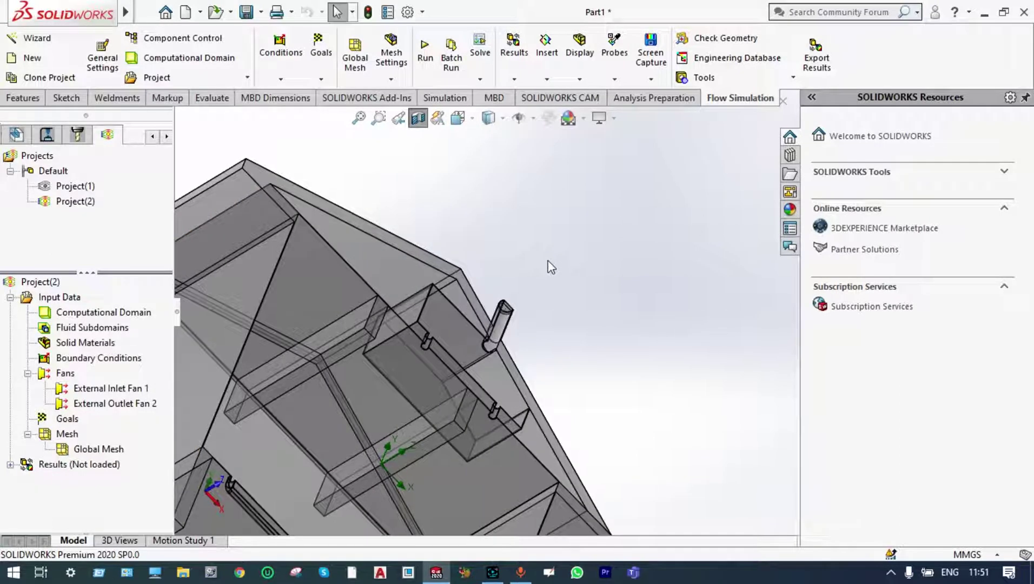
scroll(550, 266, "up", 2)
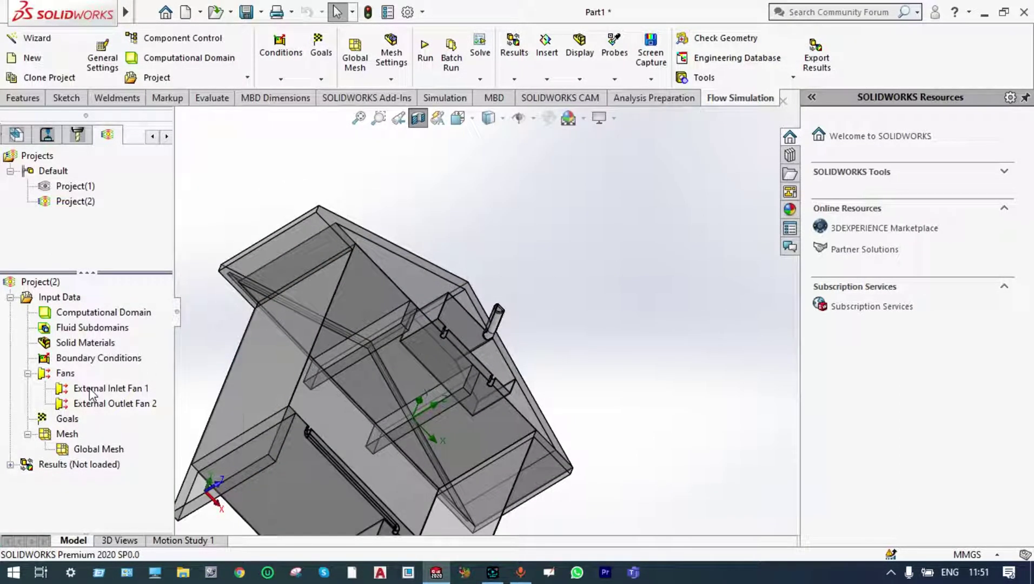
right_click(67, 421)
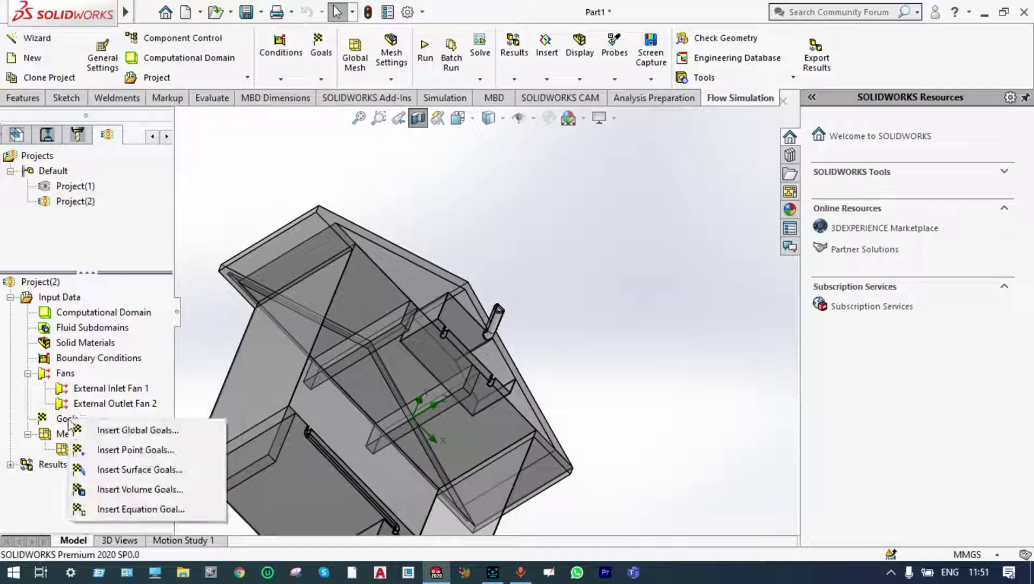
left_click(111, 431)
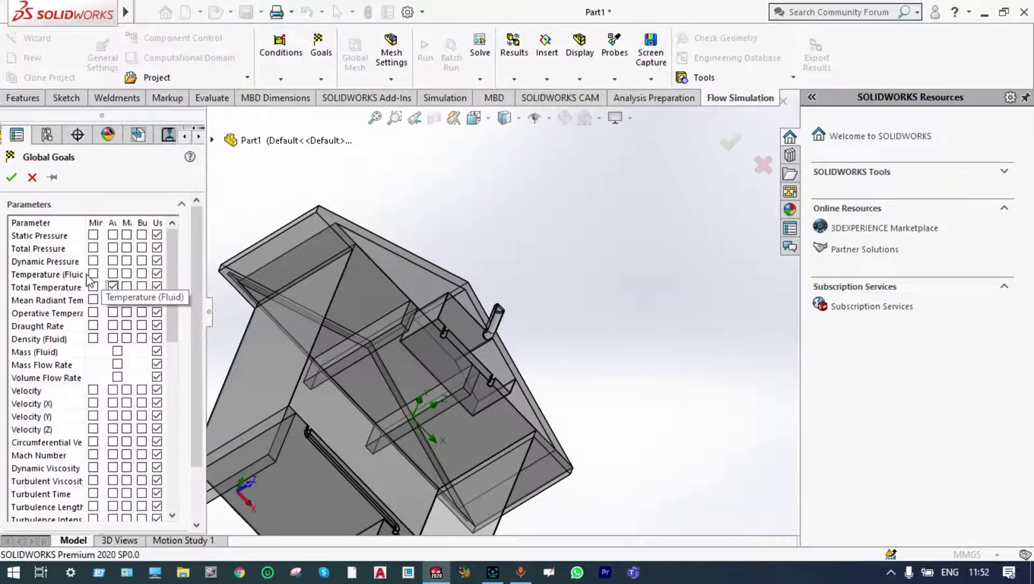
left_click(112, 273)
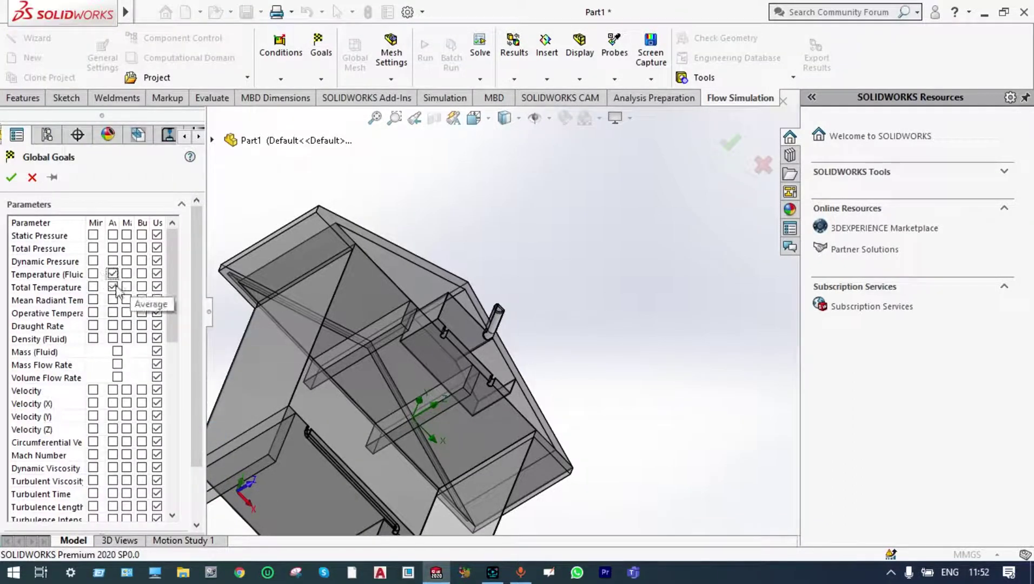
left_click(12, 177)
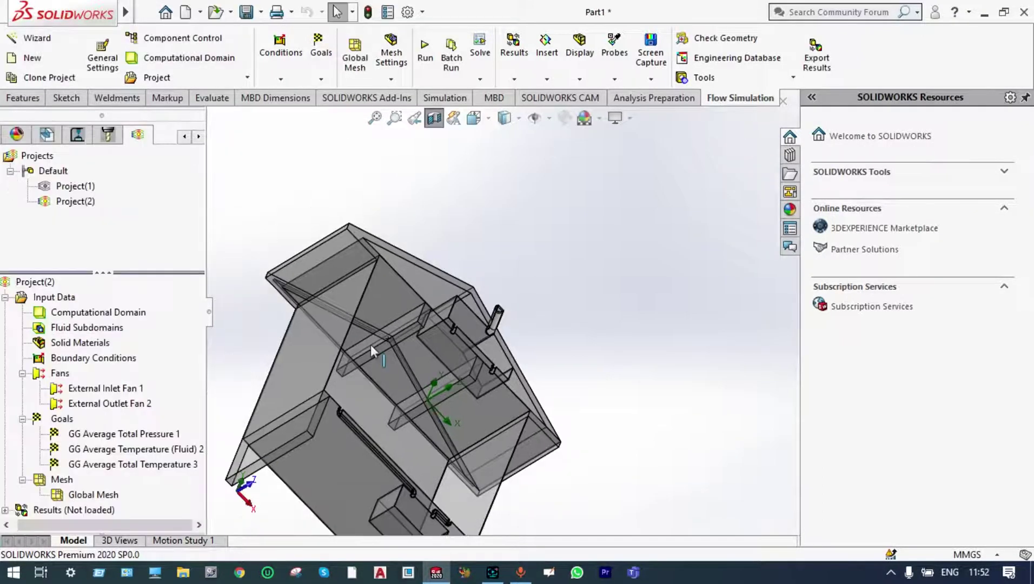
- Insert a surface goal on the inlet lid face tracking average mass flow rate
right_click(62, 423)
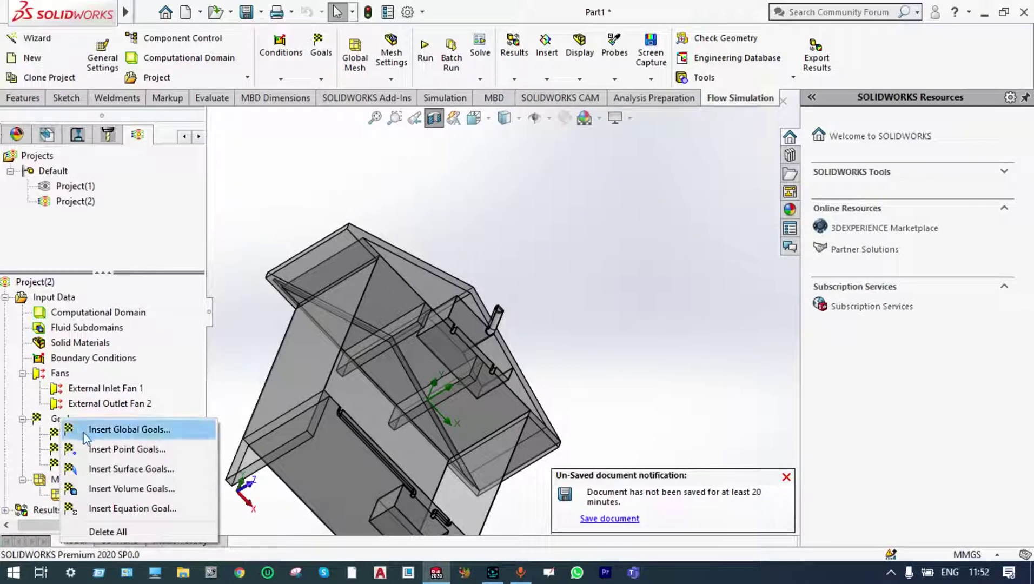
left_click(124, 469)
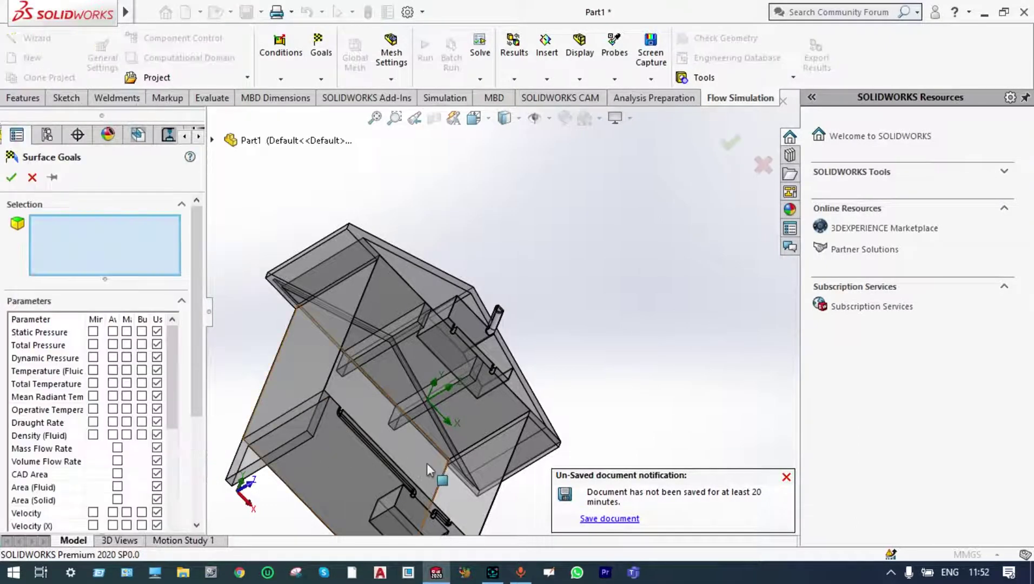
left_click(786, 477)
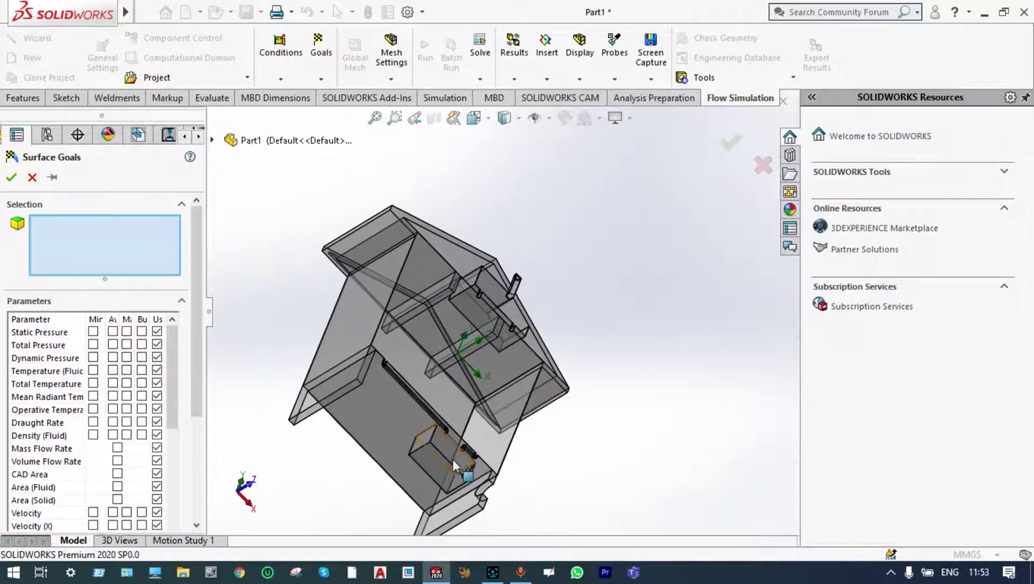
scroll(459, 487, "down", 3)
scroll(476, 448, "down", 2)
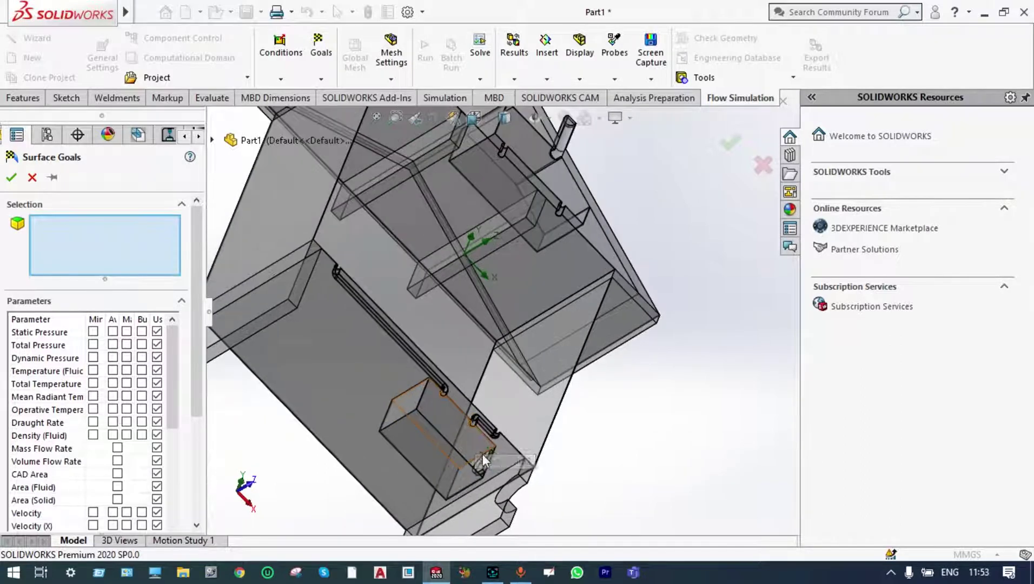
scroll(477, 440, "down", 2)
left_click(480, 455)
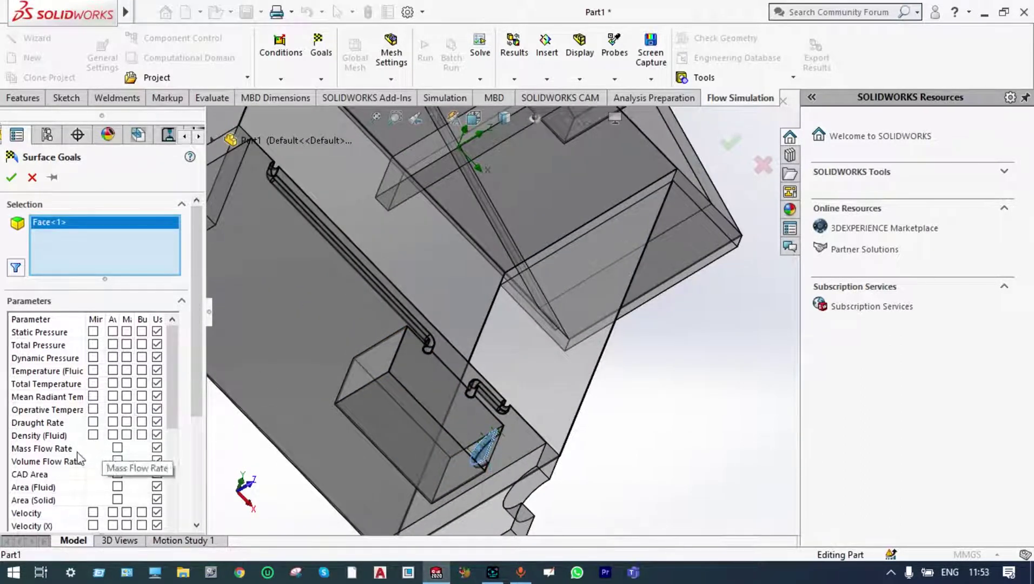
left_click(117, 449)
- Add the pipe's top face, create a separate goal for each surface, and confirm
scroll(444, 352, "up", 5)
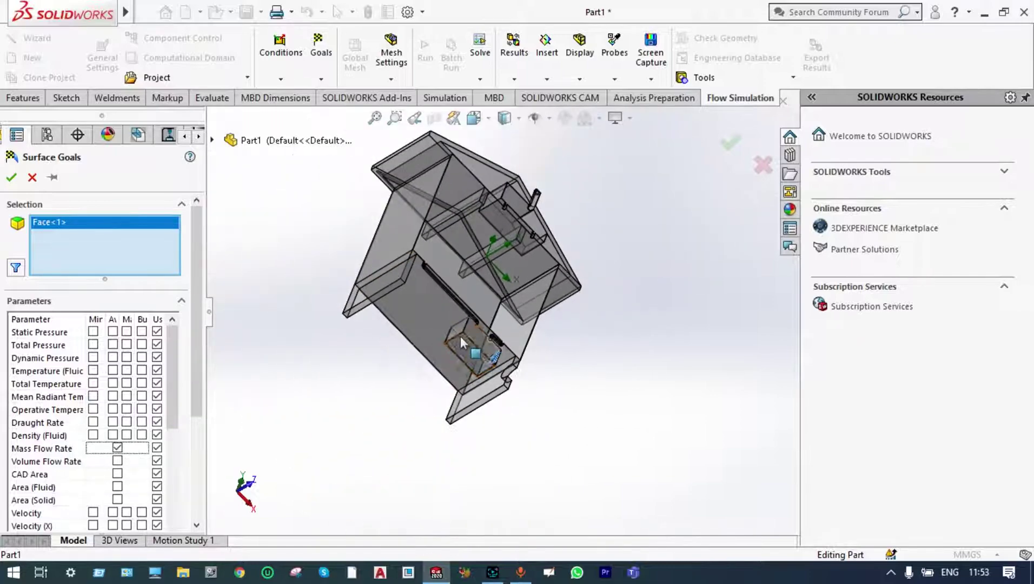
scroll(533, 216, "down", 8)
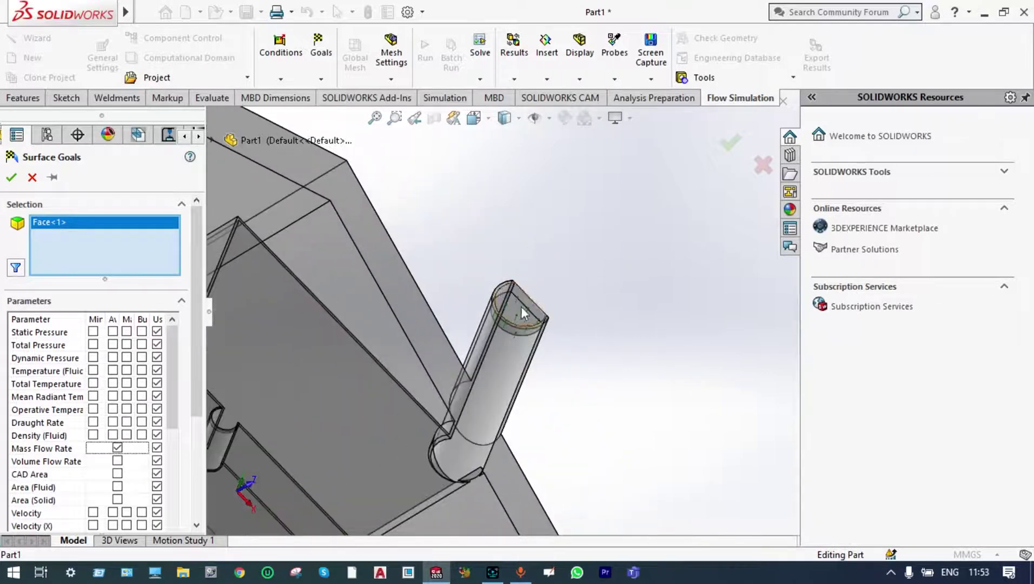
left_click(519, 314)
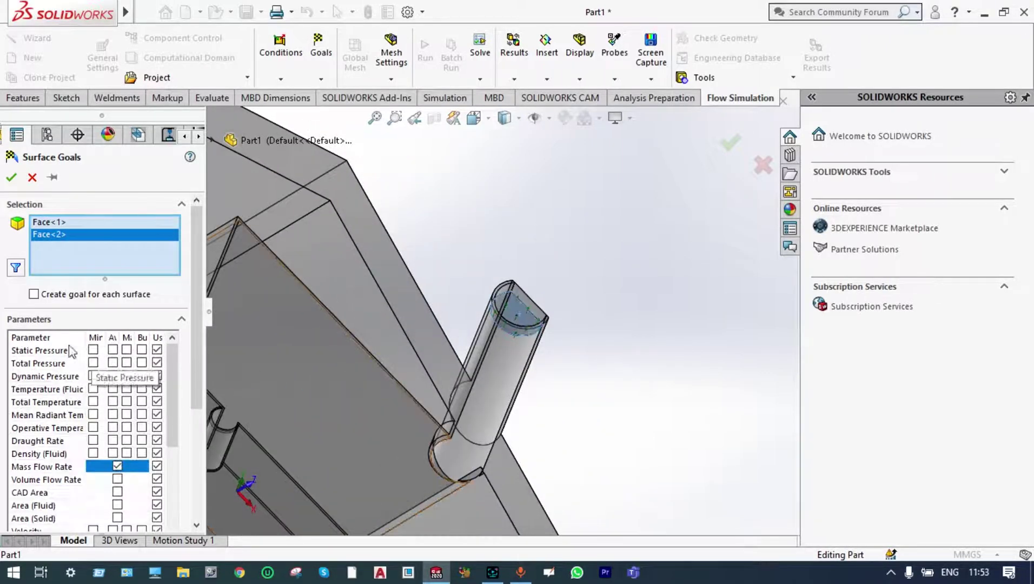
left_click(33, 295)
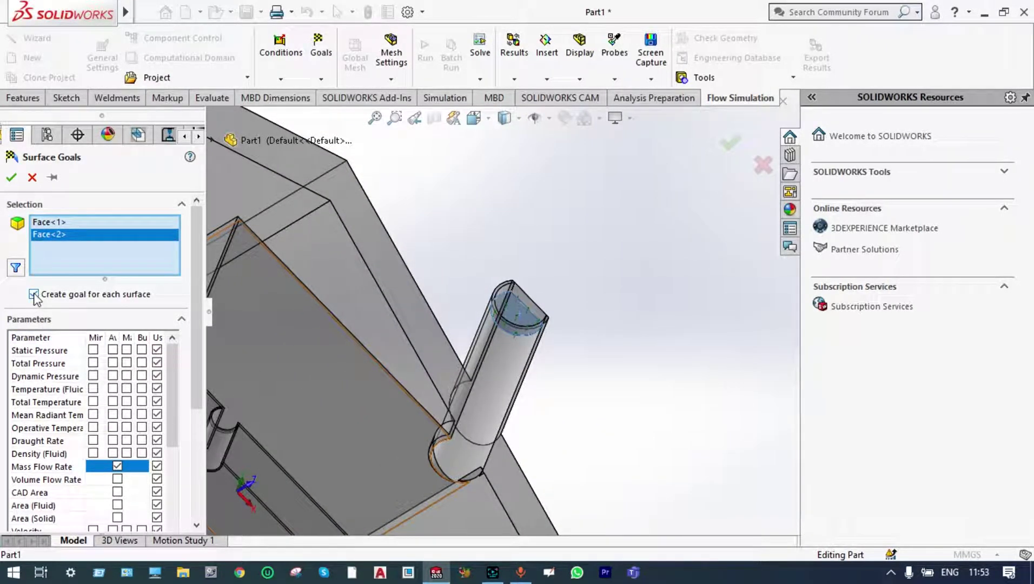
left_click(11, 178)
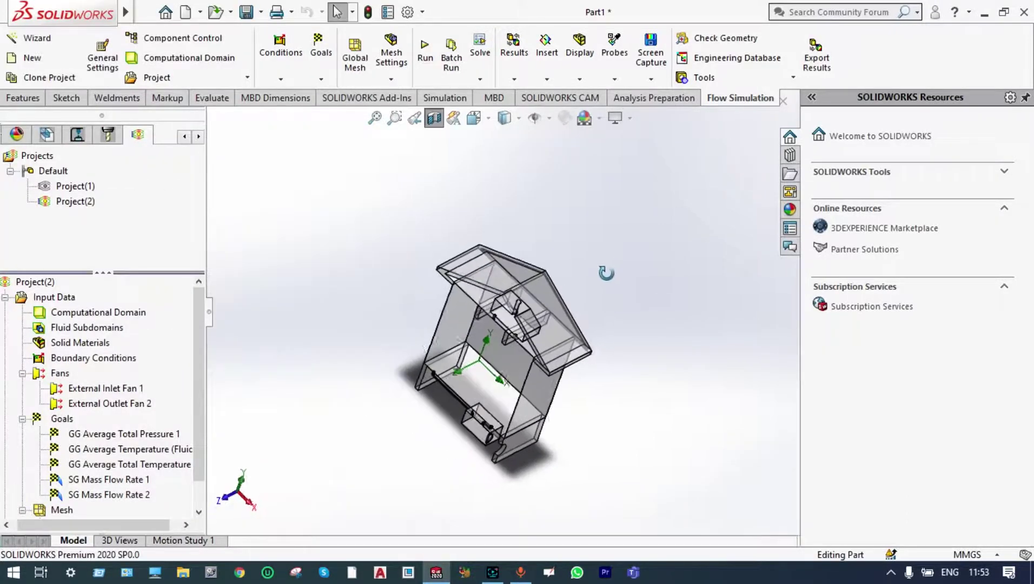
- Leave rotation mode and run the solver on Project(2)
key("Escape")
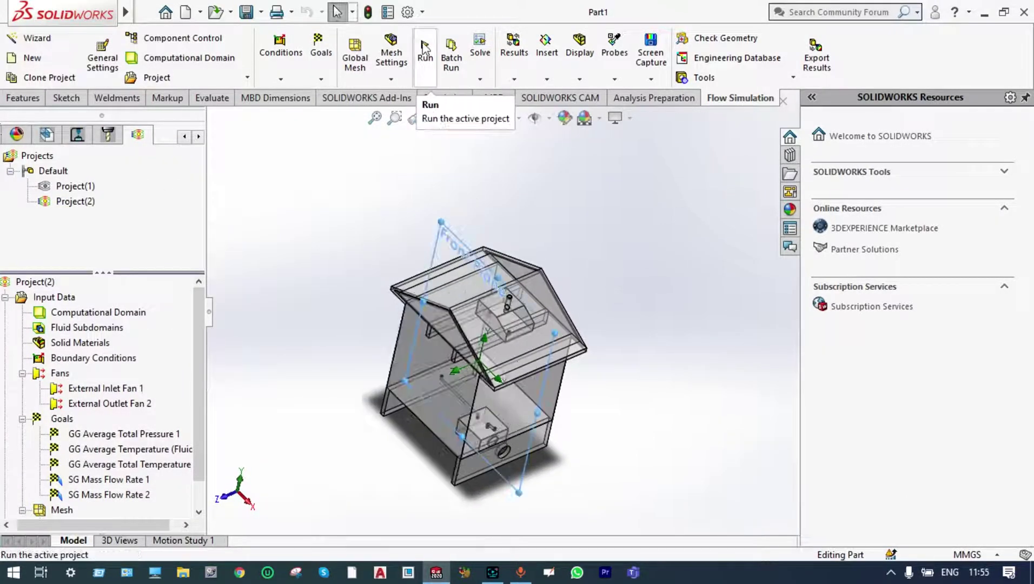
left_click(425, 48)
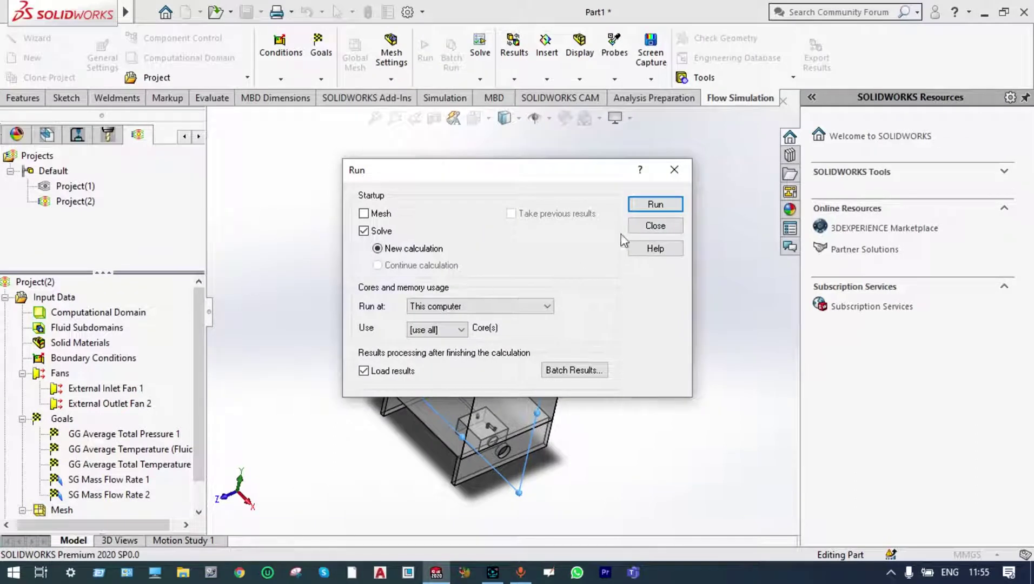
left_click(644, 207)
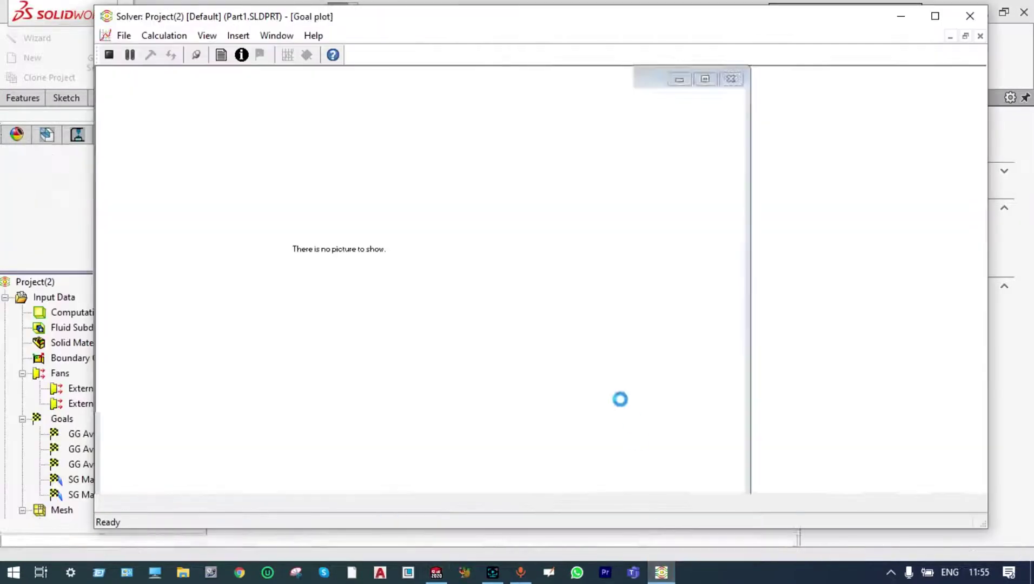
- Add a goal plot of all five goals, moved to the top-left and narrowed
left_click(935, 16)
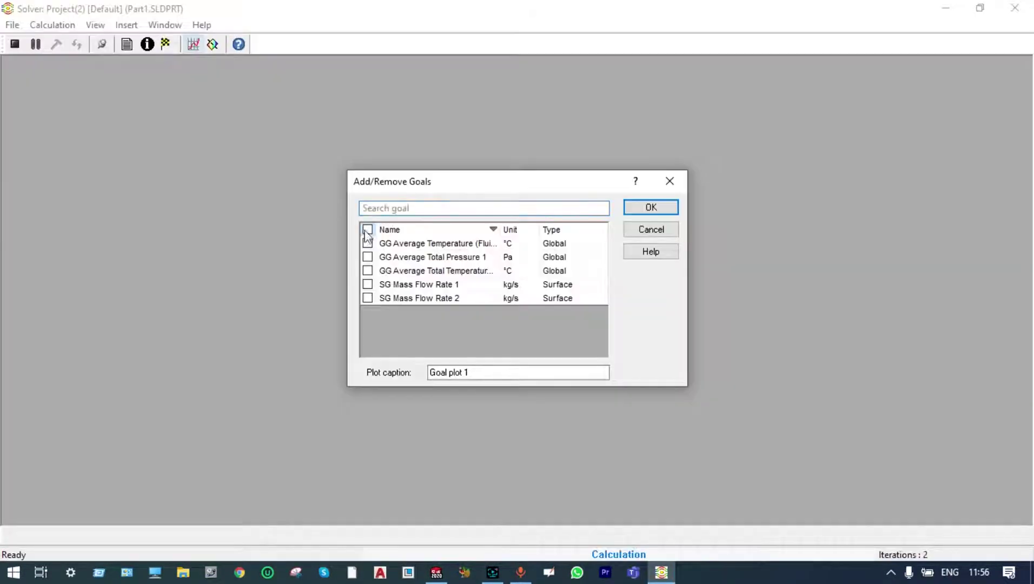
left_click(367, 230)
left_click(649, 209)
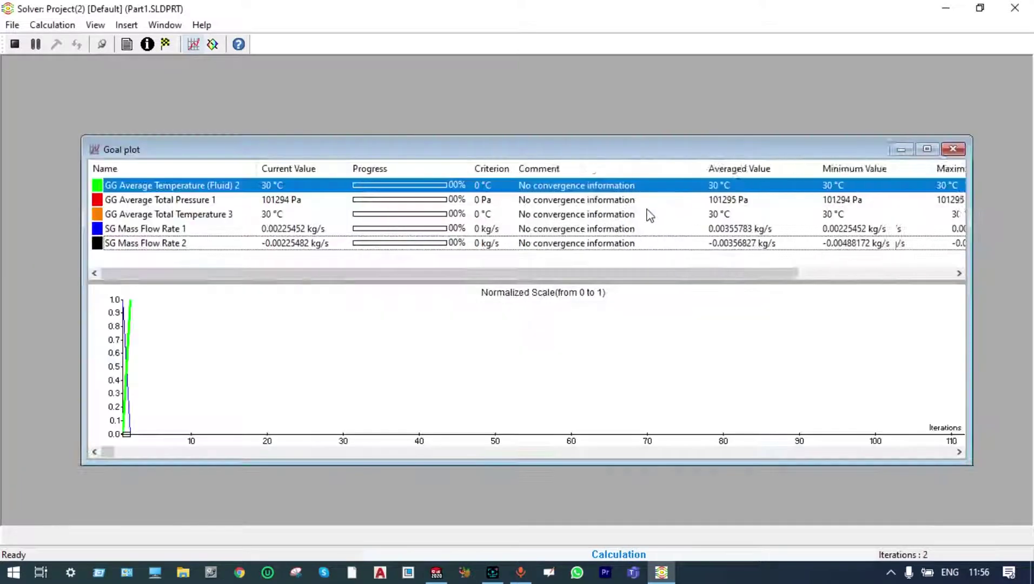
left_click_drag(599, 144, 524, 60)
left_click_drag(893, 228, 543, 236)
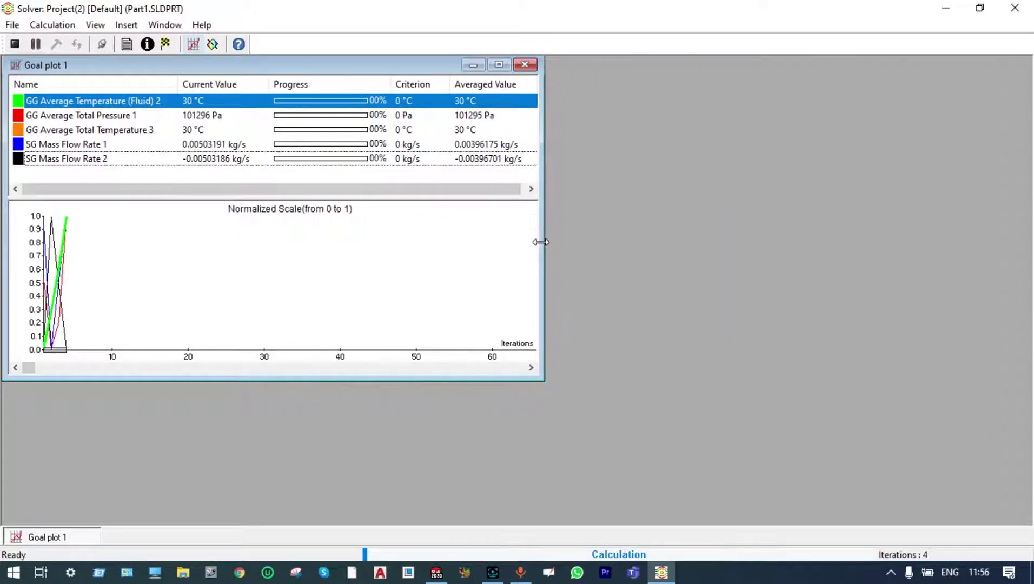
- Add a 400x300 Temperature (Fluid) preview at upper right, enlarging it and the goal plot
left_click(212, 44)
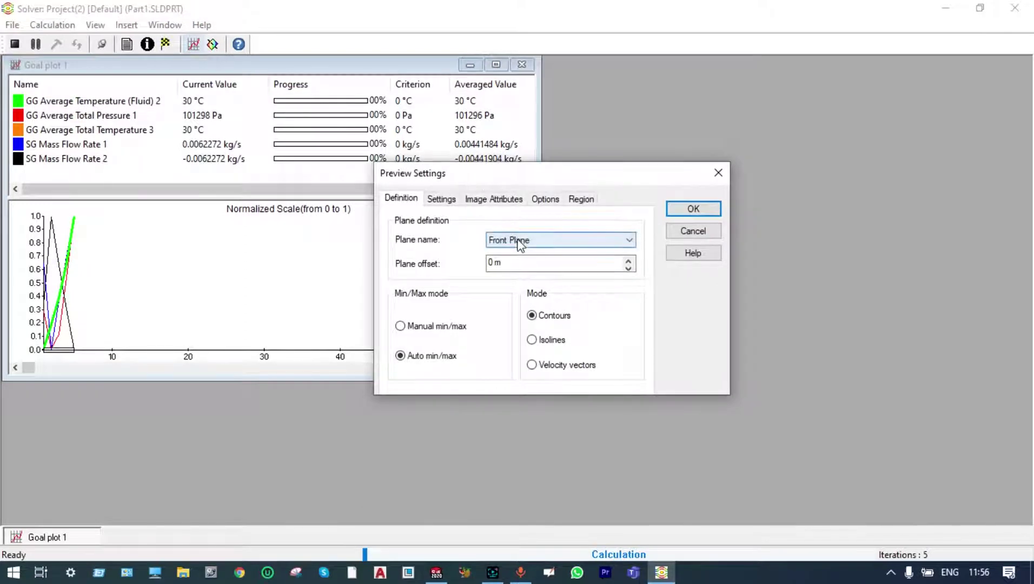
left_click(441, 199)
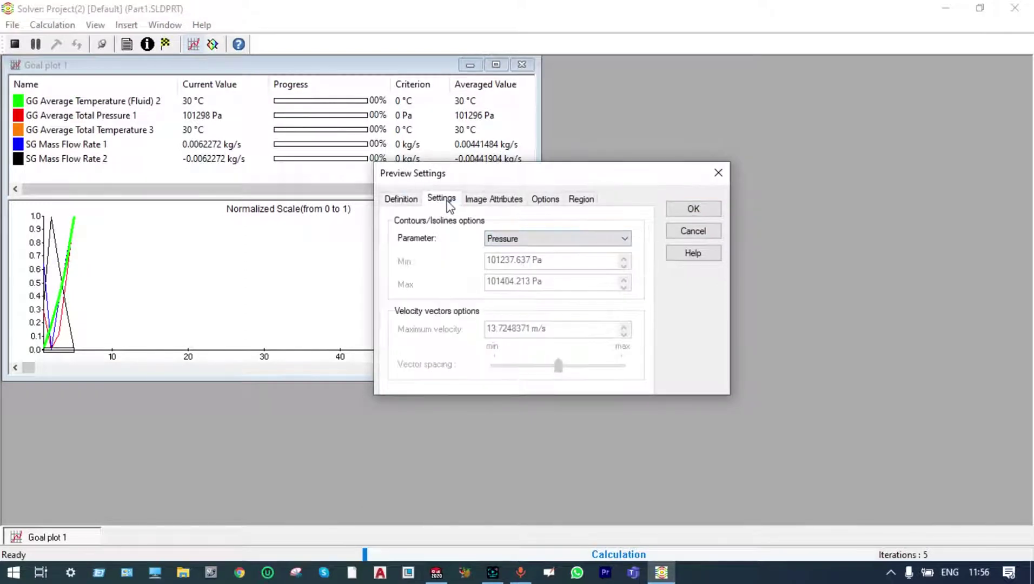
left_click(537, 241)
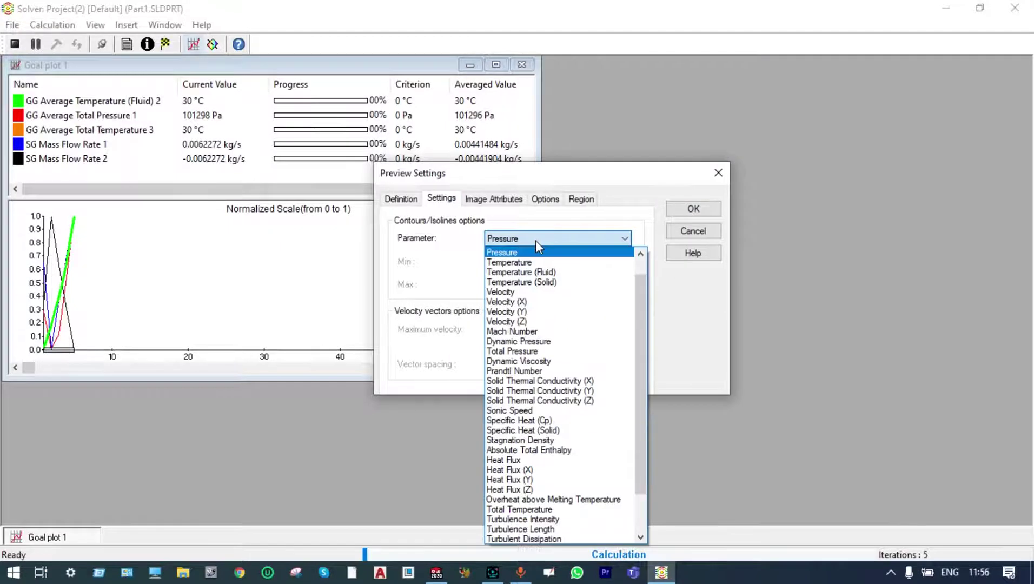
left_click(533, 272)
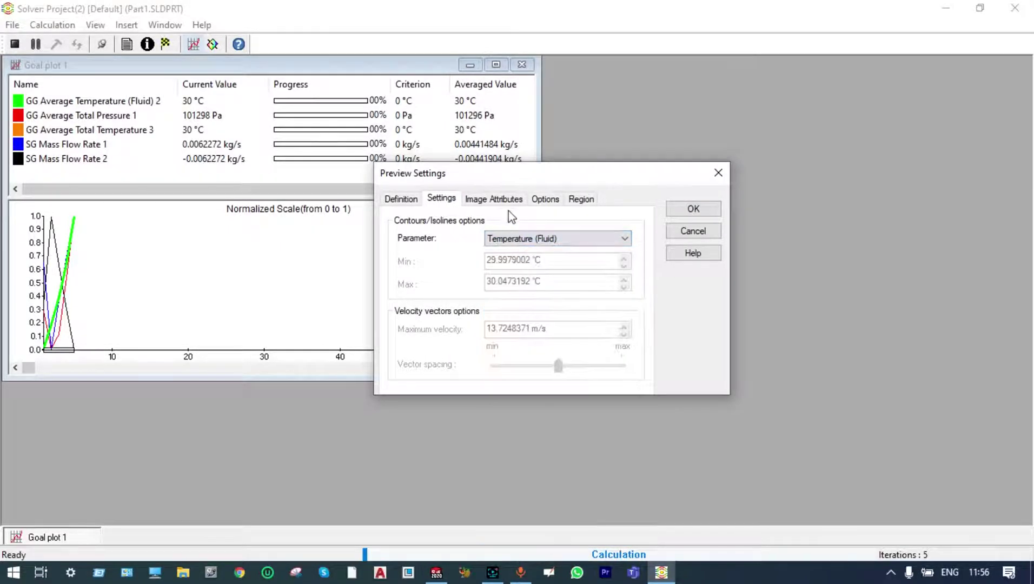
left_click(509, 202)
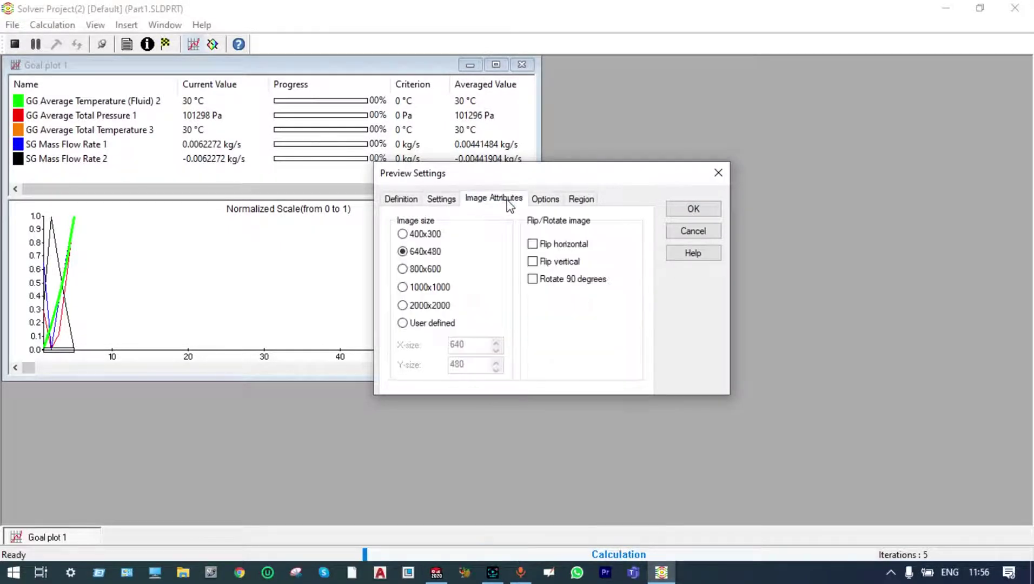
left_click(402, 235)
left_click(678, 210)
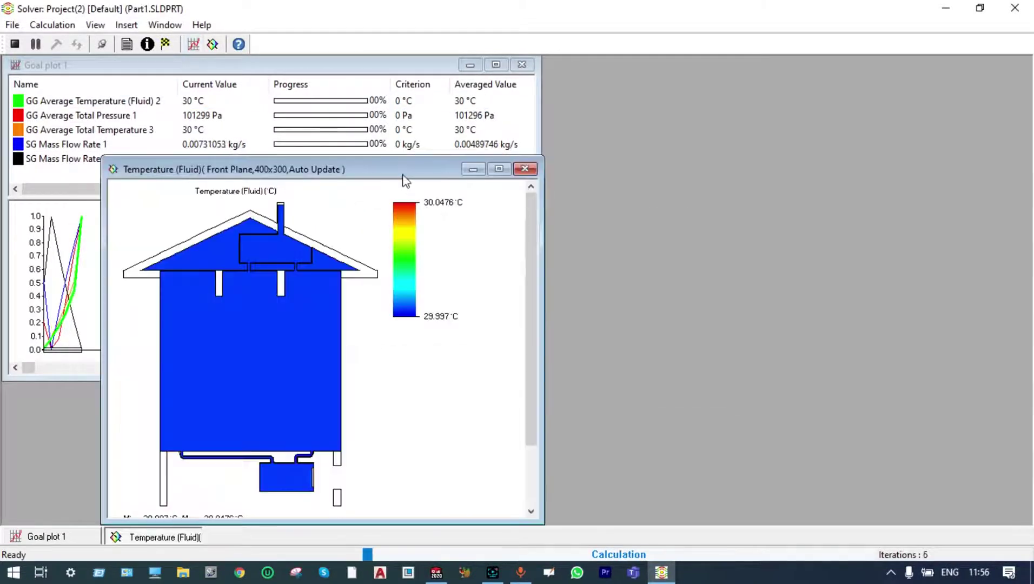
left_click_drag(402, 174, 700, 79)
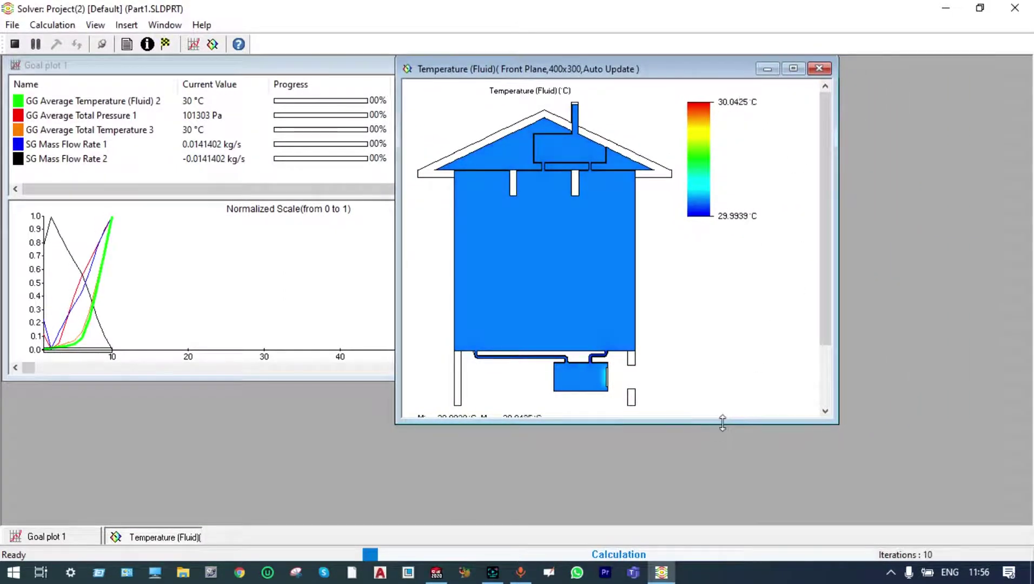
left_click_drag(723, 422, 700, 525)
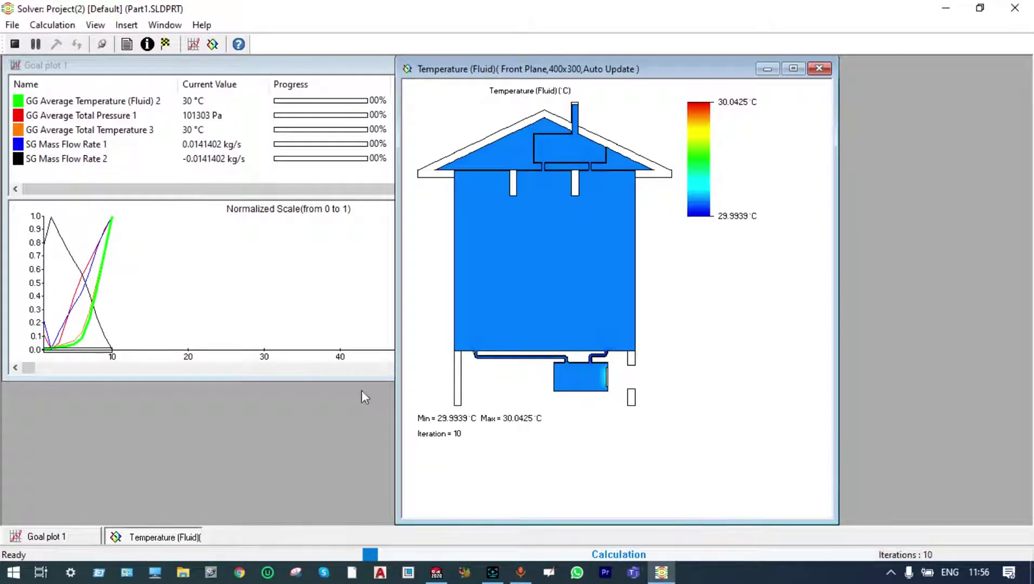
left_click_drag(356, 380, 345, 524)
left_click(610, 432)
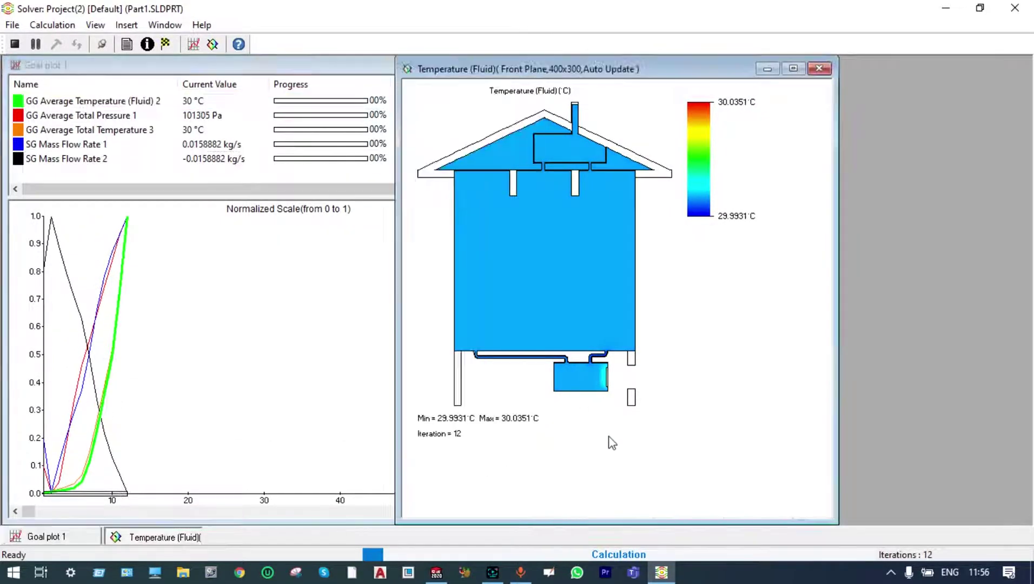
- Add a Total Pressure preview beside it and enlarge it downward
left_click(213, 44)
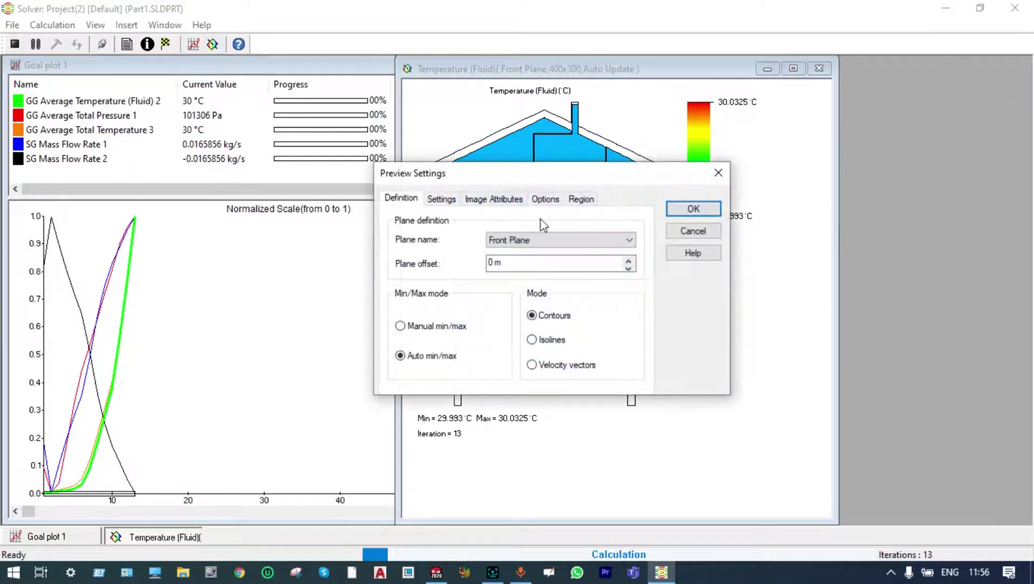
left_click(449, 201)
left_click(616, 241)
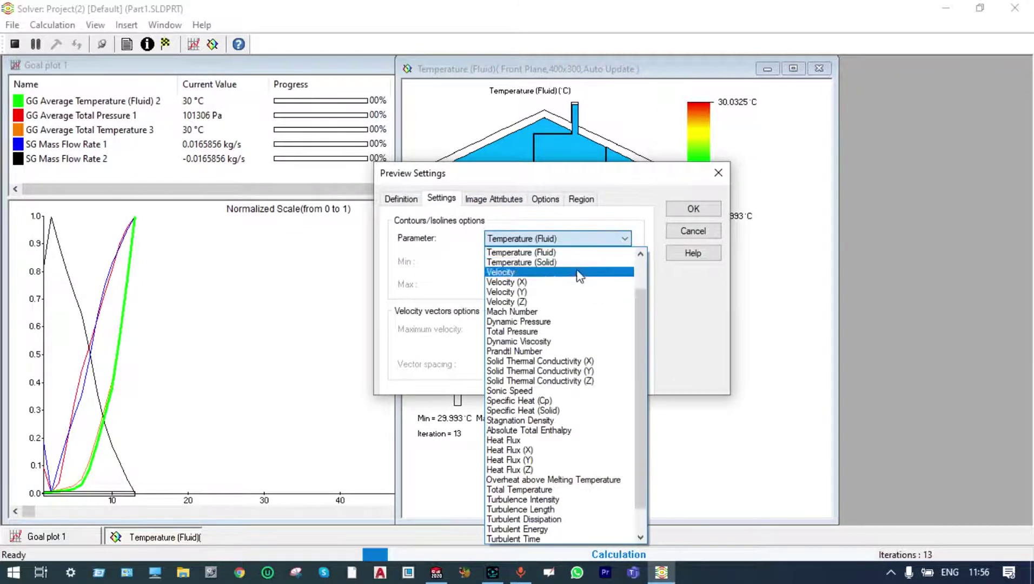
left_click(559, 331)
left_click(693, 209)
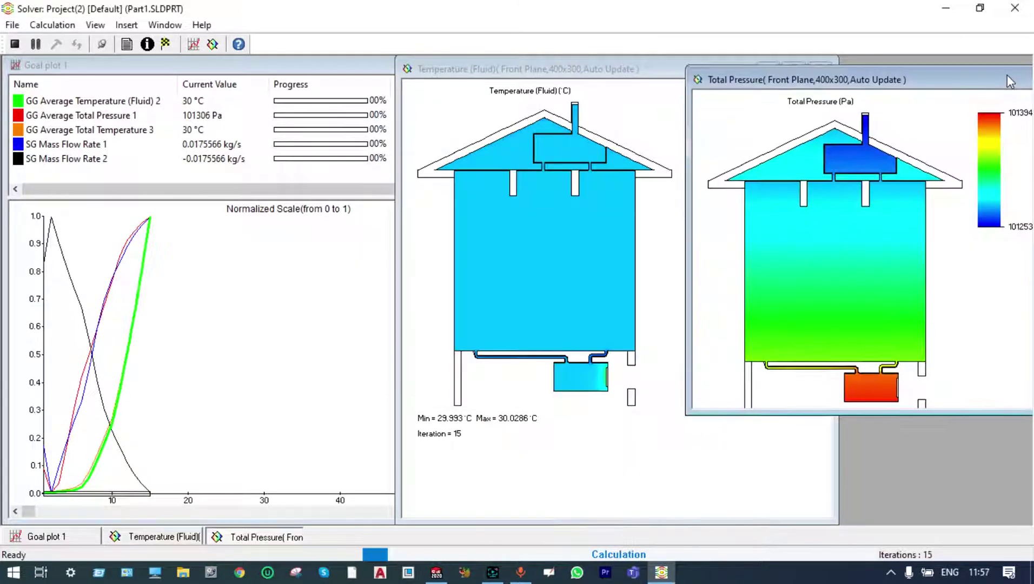
left_click_drag(1007, 74, 1007, 65)
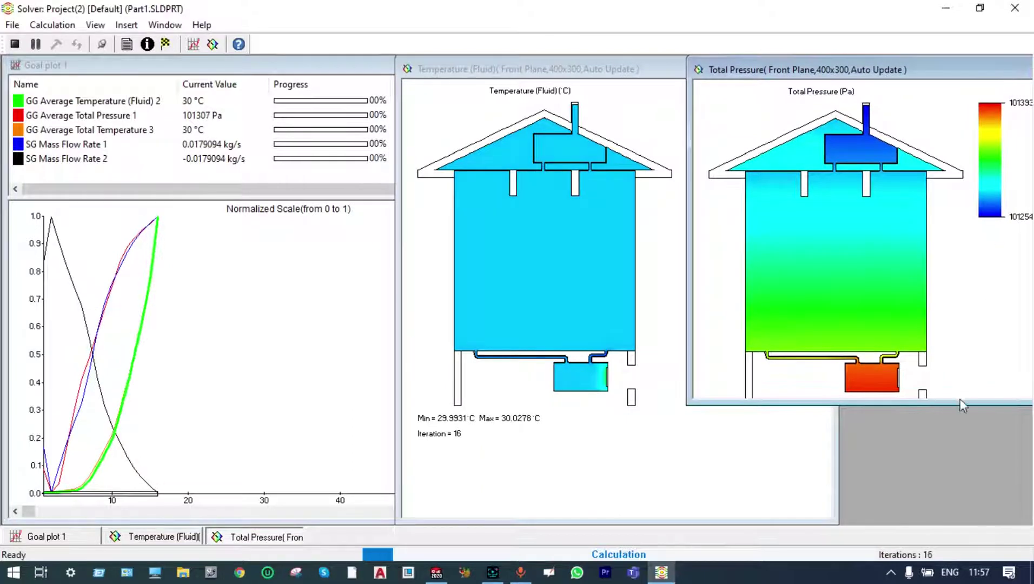
left_click_drag(960, 400, 944, 524)
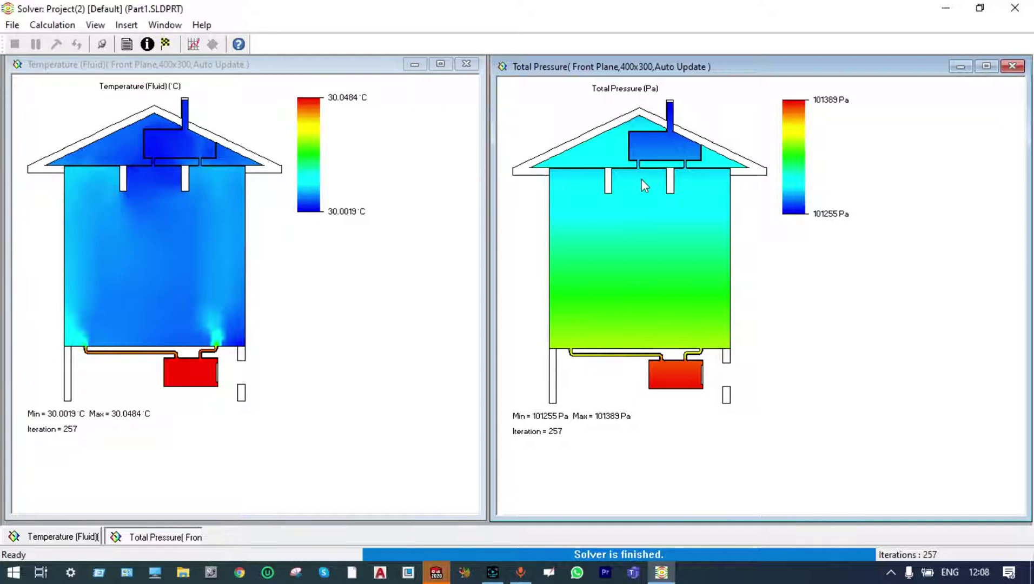
- Close the total pressure preview and expand Results (2.fld) in the project tree
left_click(1012, 67)
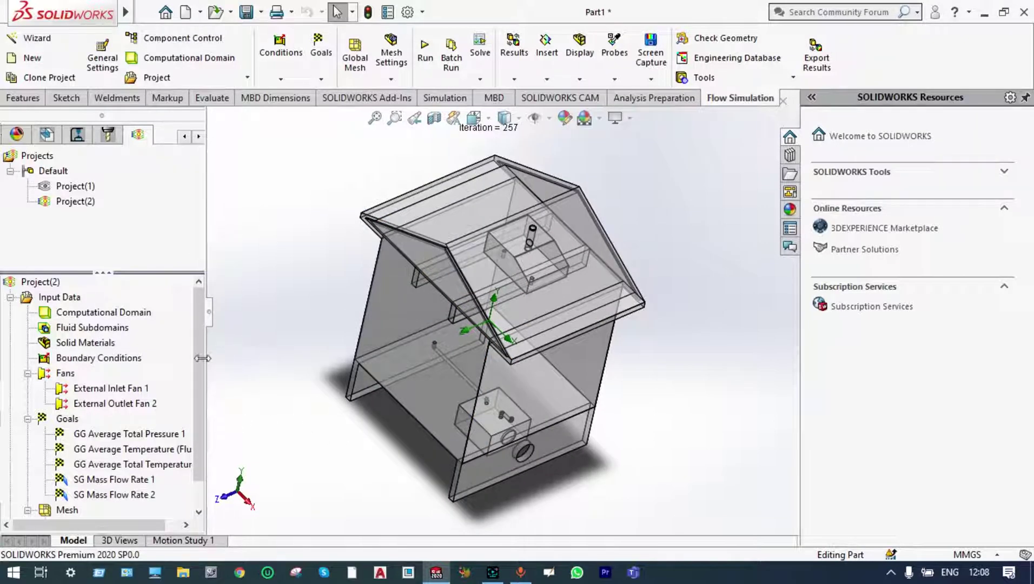
scroll(197, 379, "down", 1)
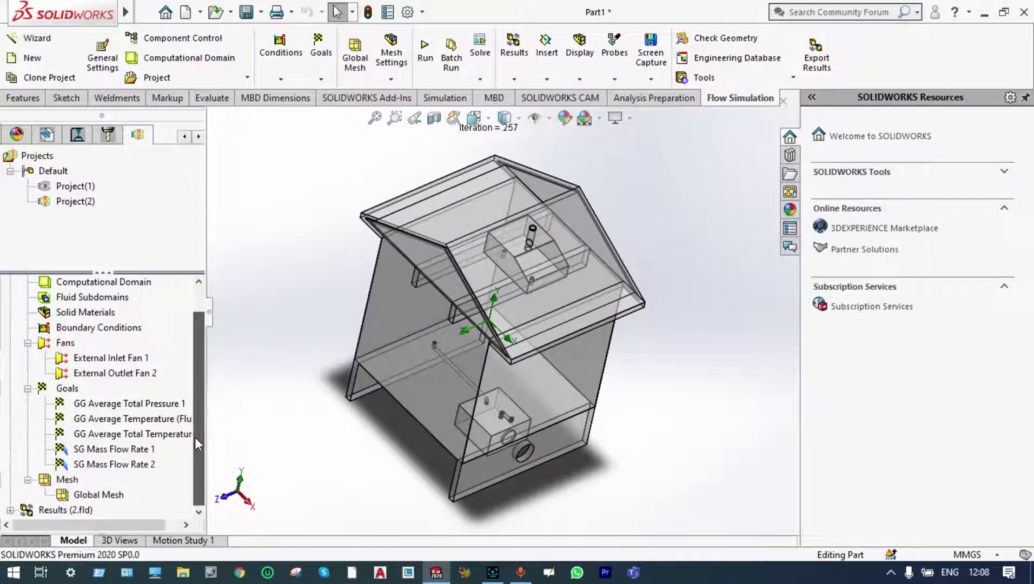
left_click(10, 511)
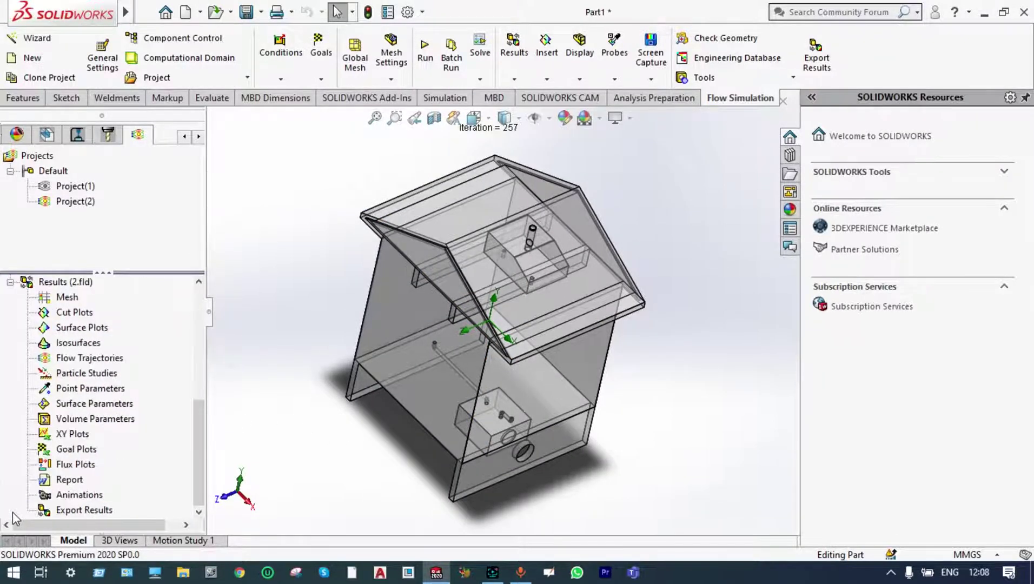
- Create Cut Plot 1 on the Front Plane and view the house from the front
double_click(92, 320)
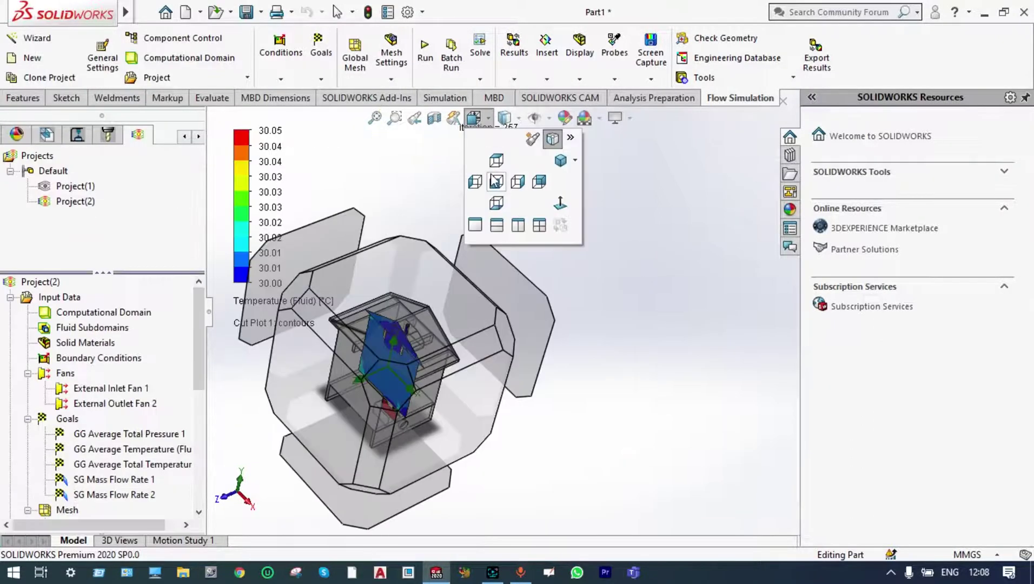
left_click(494, 179)
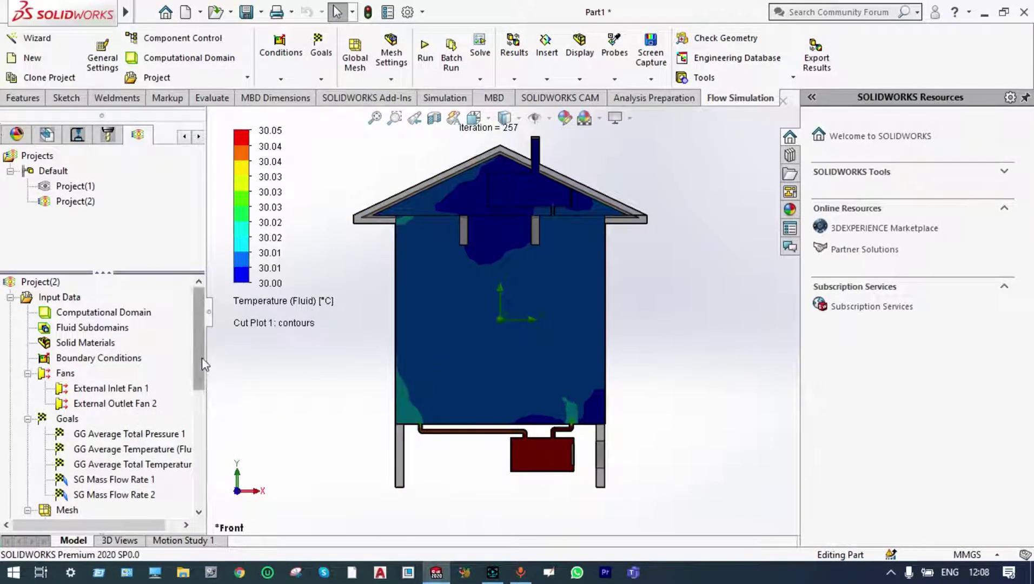
scroll(136, 427, "down", 3)
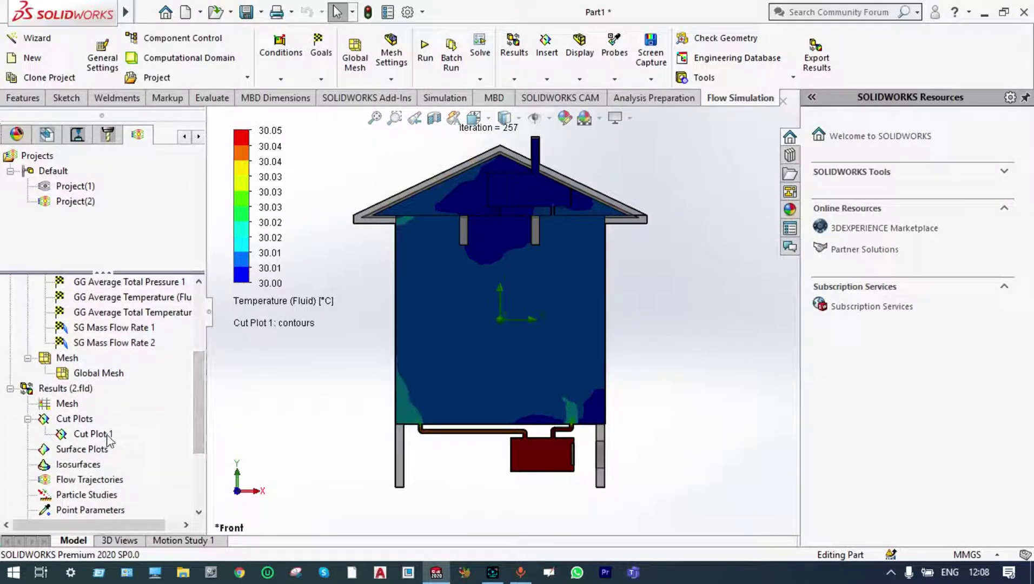
- Play Cut Plot 1's fluid temperature animation, then switch to Isometric view
right_click(93, 434)
left_click(137, 322)
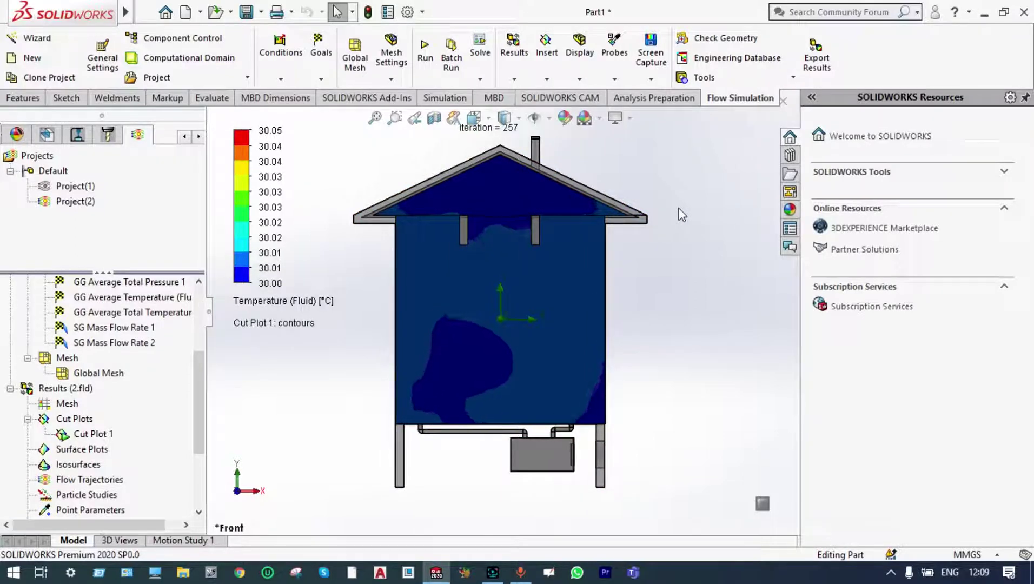
scroll(541, 211, "down", 2)
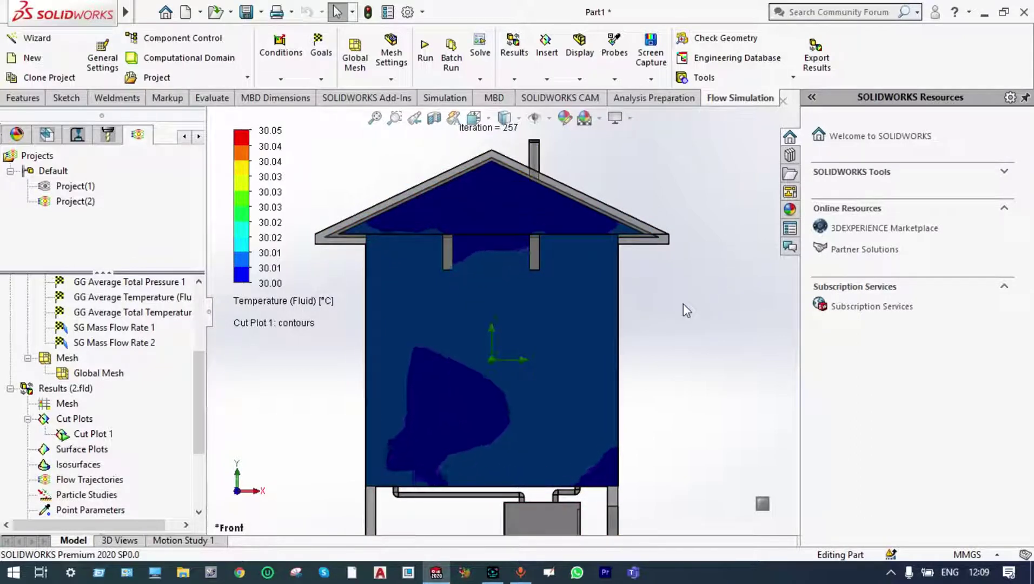
scroll(646, 357, "up", 1)
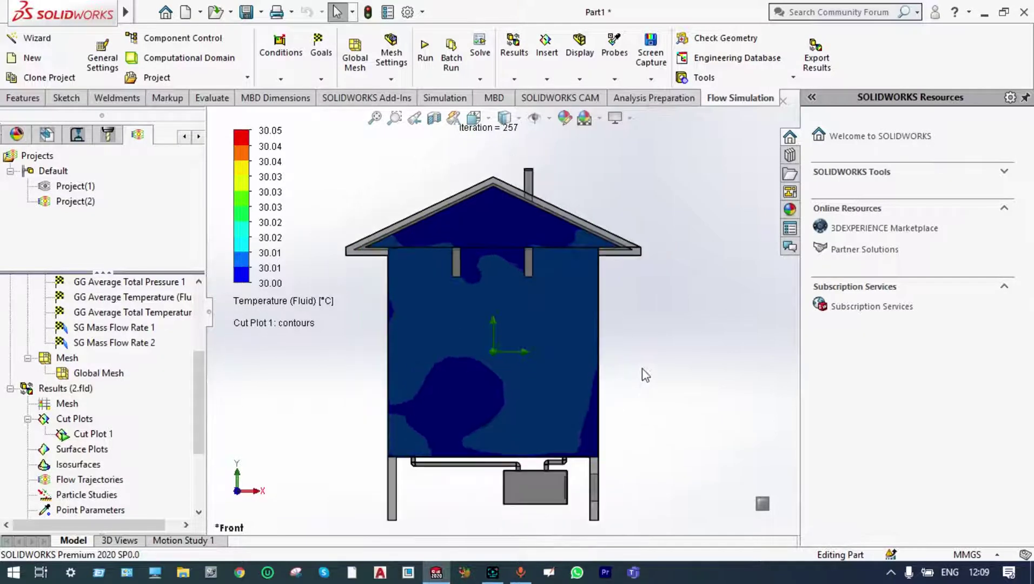
left_click(490, 118)
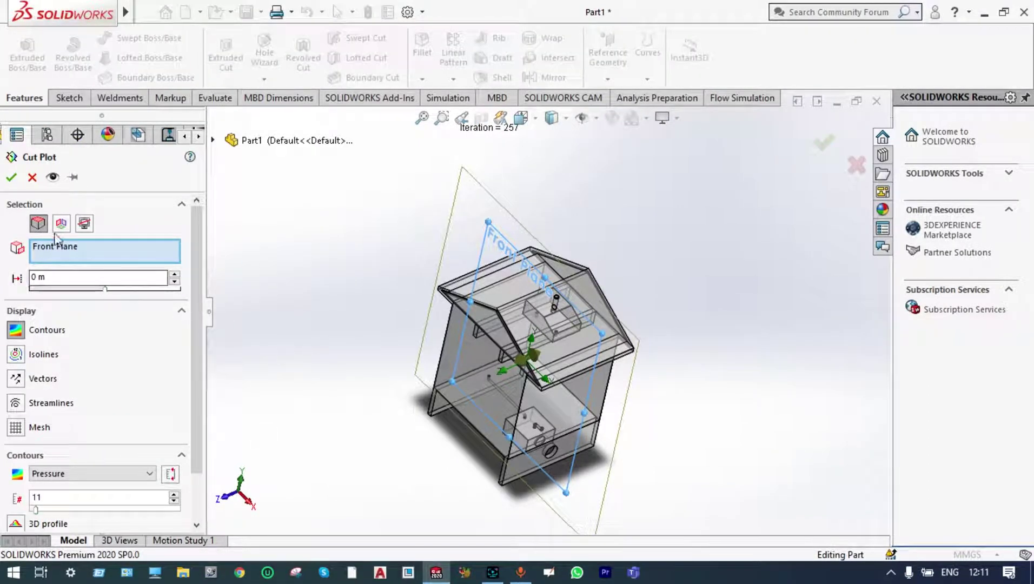
- Apply the pressure cut plot on the Front Plane and view the house from the front
left_click(12, 177)
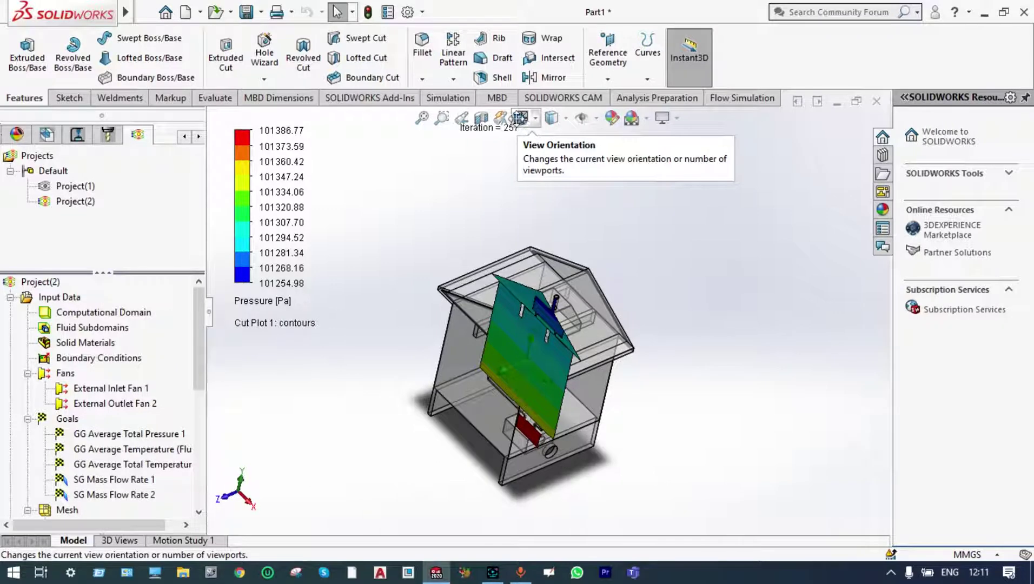
left_click(520, 119)
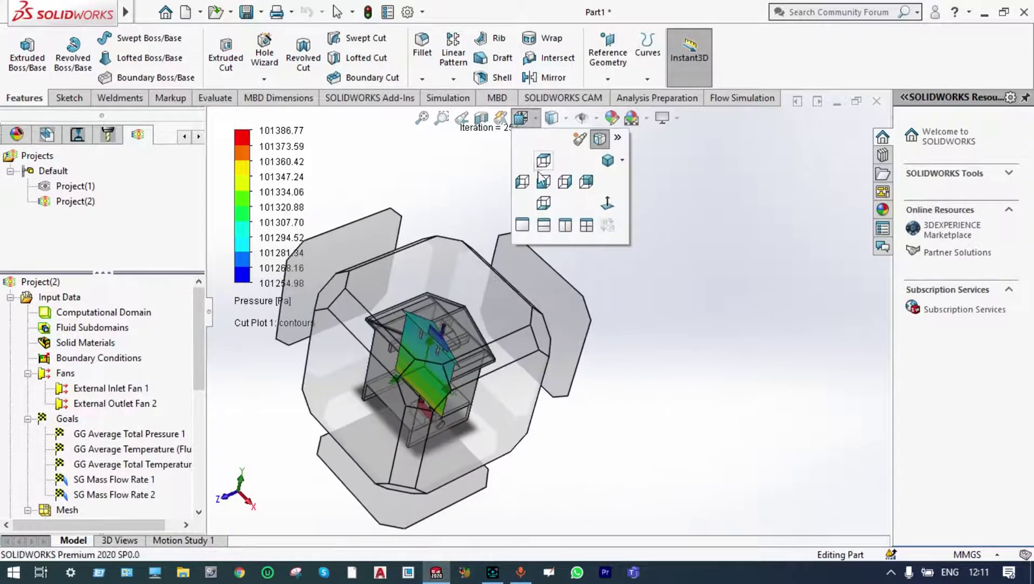
left_click(542, 183)
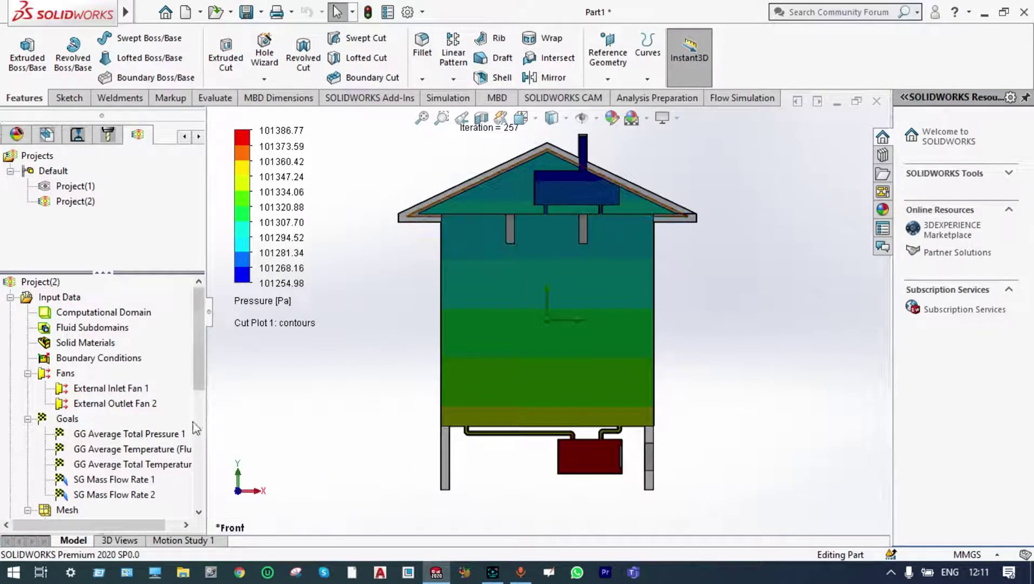
- Play the pressure cut plot animation and orbit to a tilted 3D view
left_click_drag(200, 384, 199, 444)
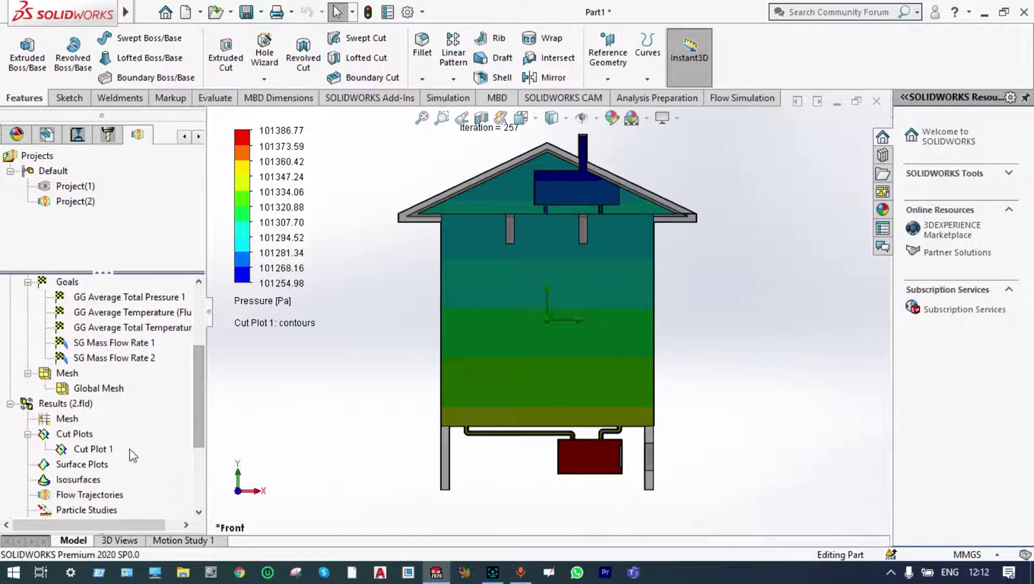
left_click(103, 454)
right_click(102, 452)
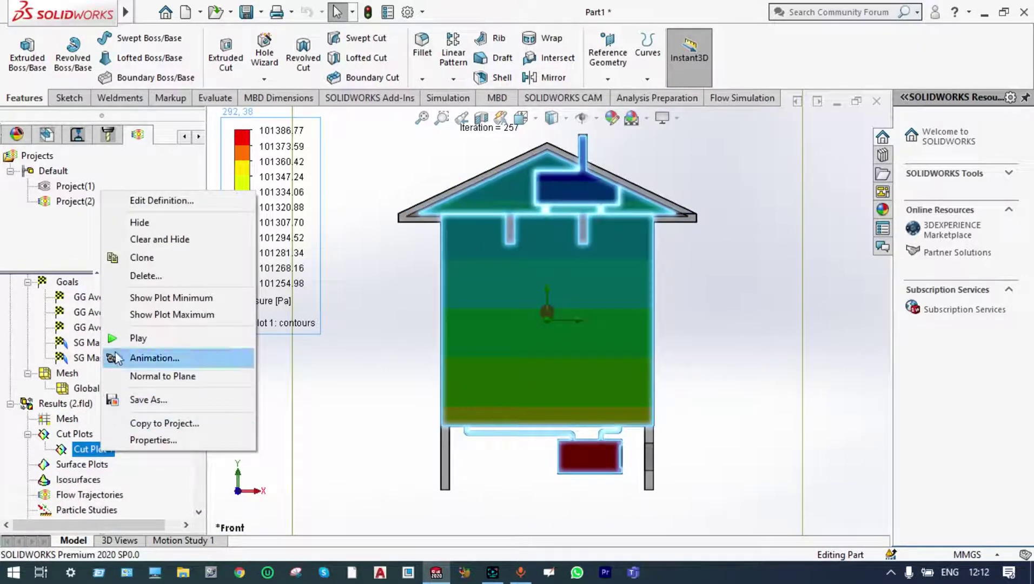
left_click(135, 338)
middle_click_drag(720, 331, 619, 314)
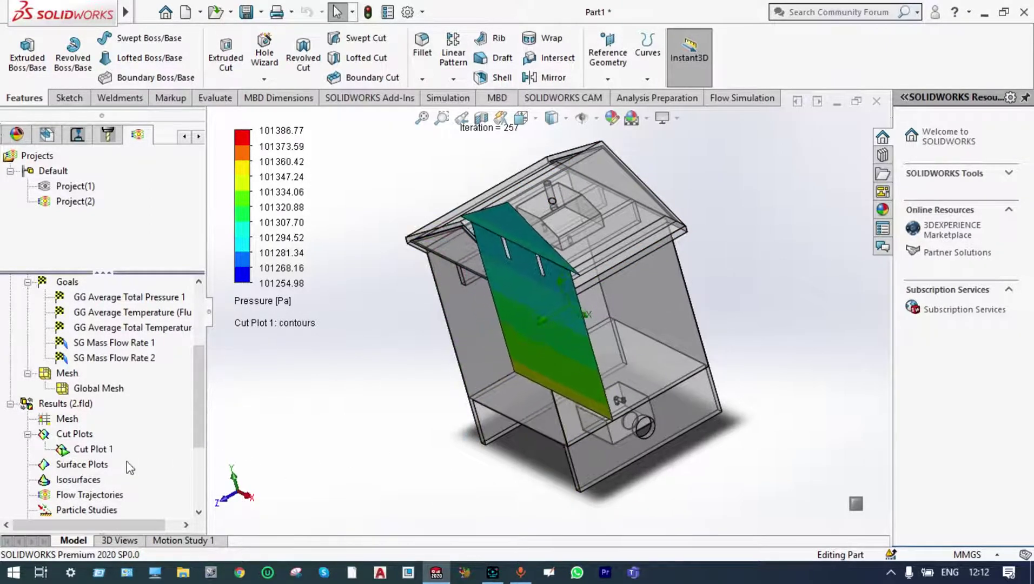
- Clear and hide Cut Plot 1, then insert a Temperature (Solid) surface plot on all faces
right_click(99, 452)
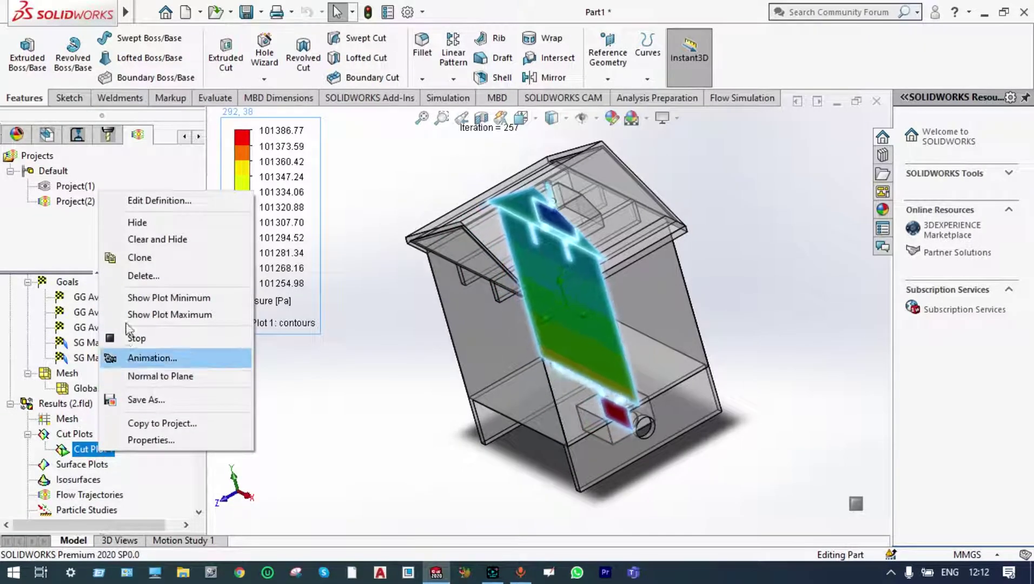
left_click(147, 243)
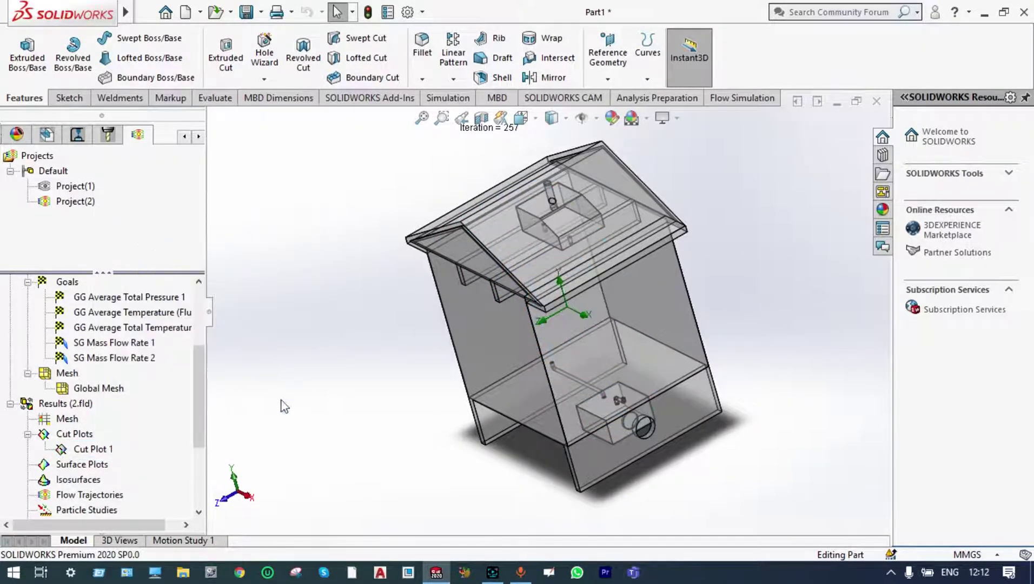
right_click(98, 470)
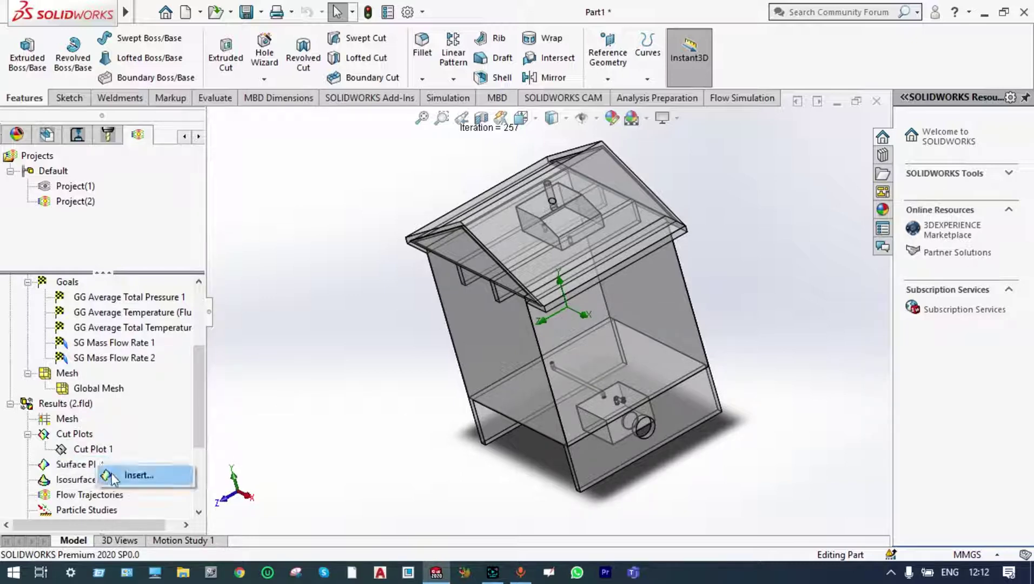
left_click(130, 475)
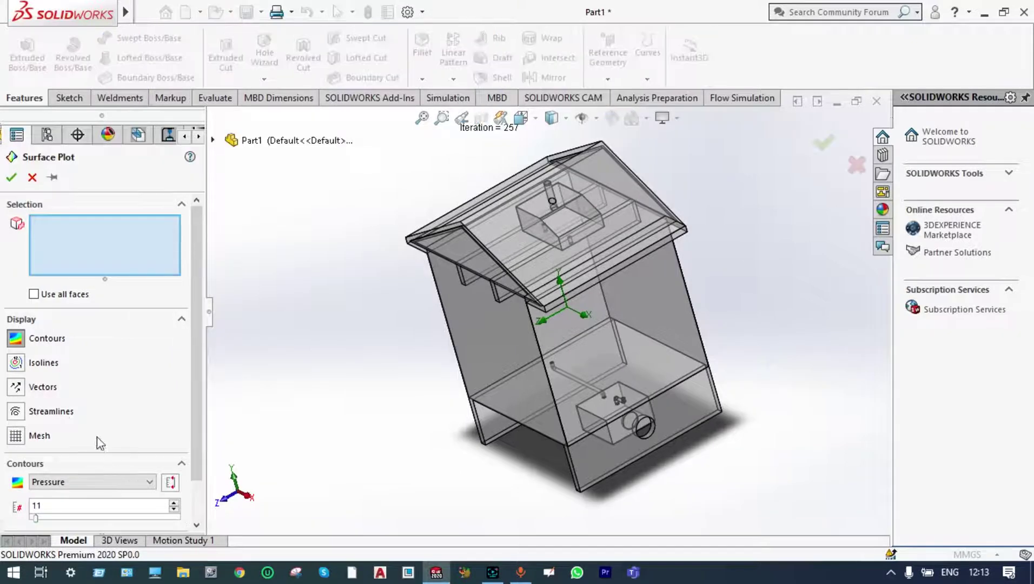
left_click(146, 482)
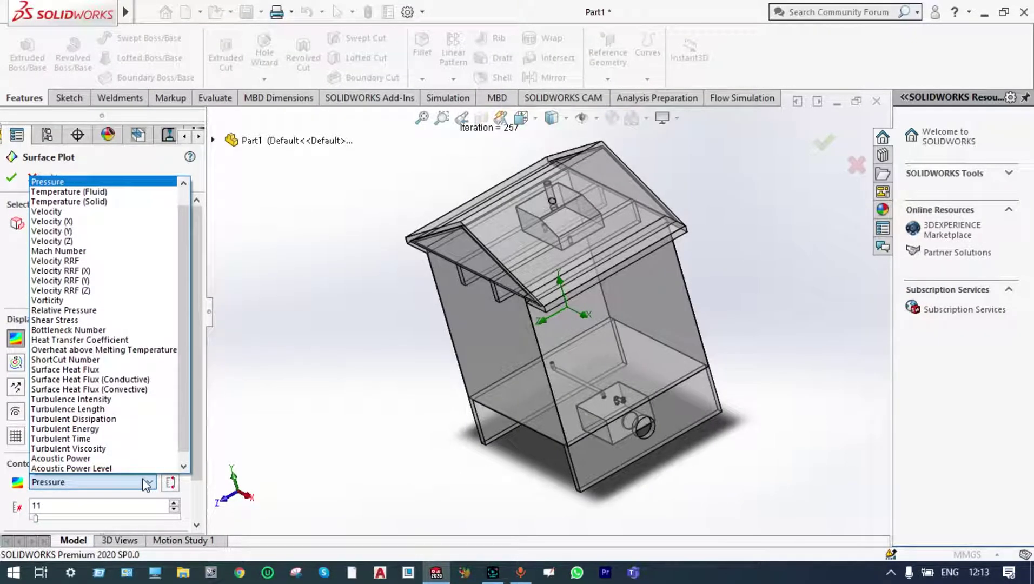
left_click(109, 208)
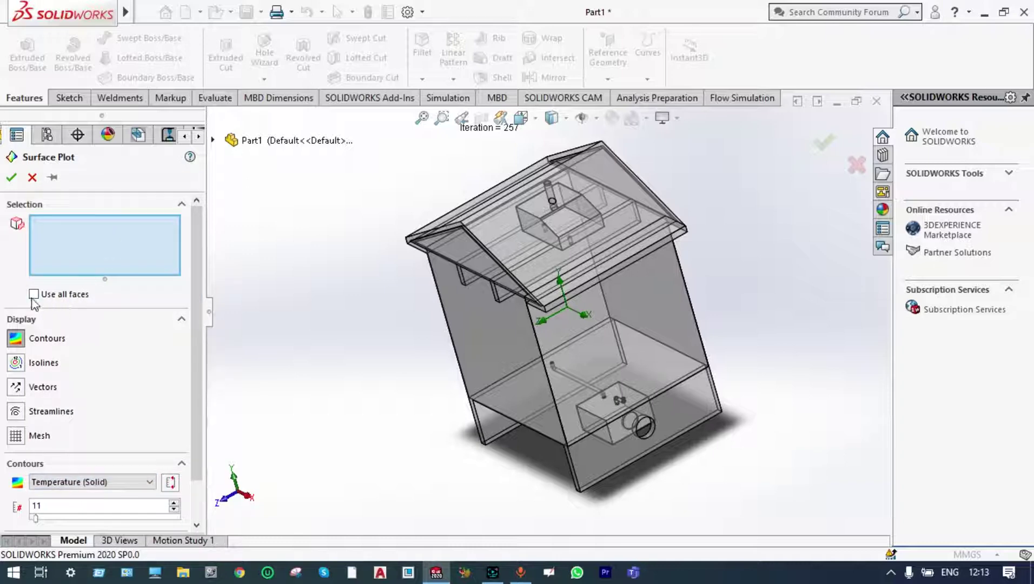
left_click(33, 294)
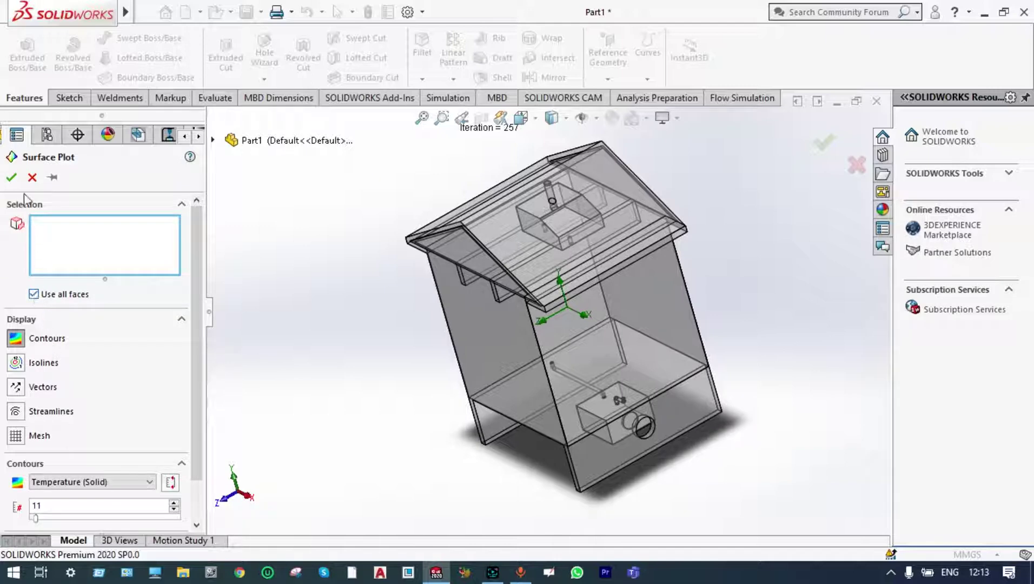
left_click(11, 178)
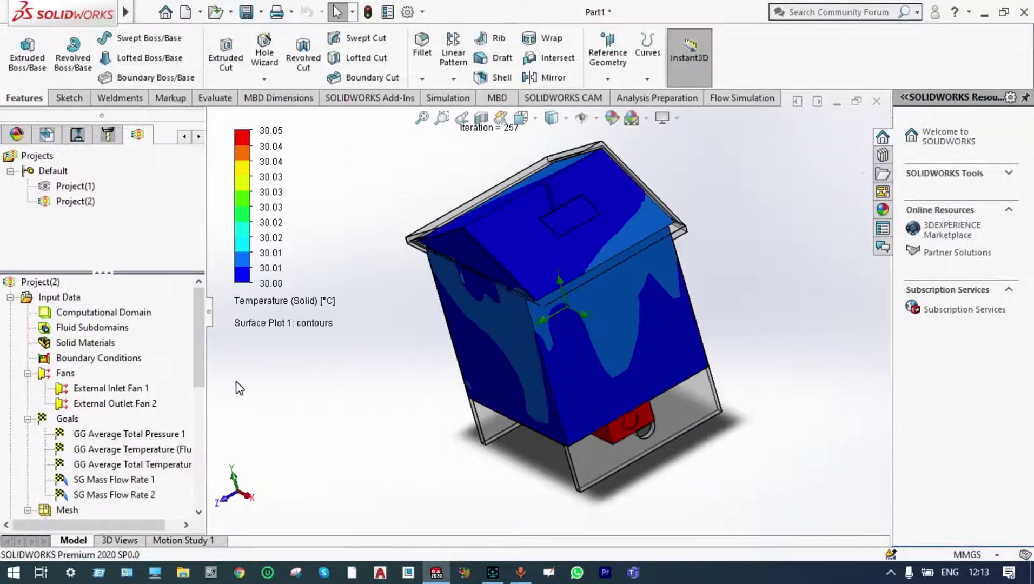
- Zoom and rotate around the Temperature (Solid) surface plot to inspect the whole house
scroll(567, 310, "down", 3)
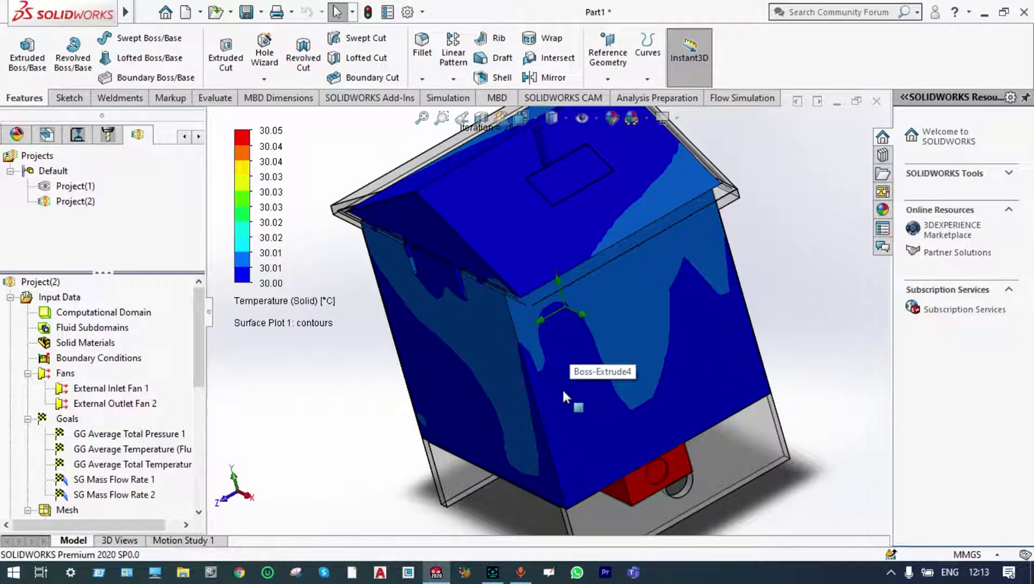
key("Left")
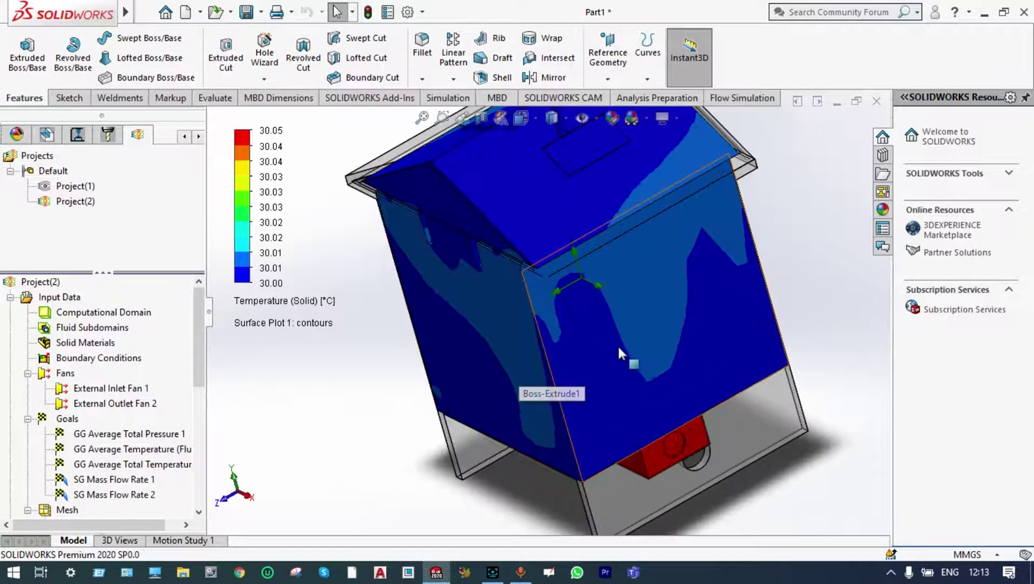
scroll(620, 351, "down", 3)
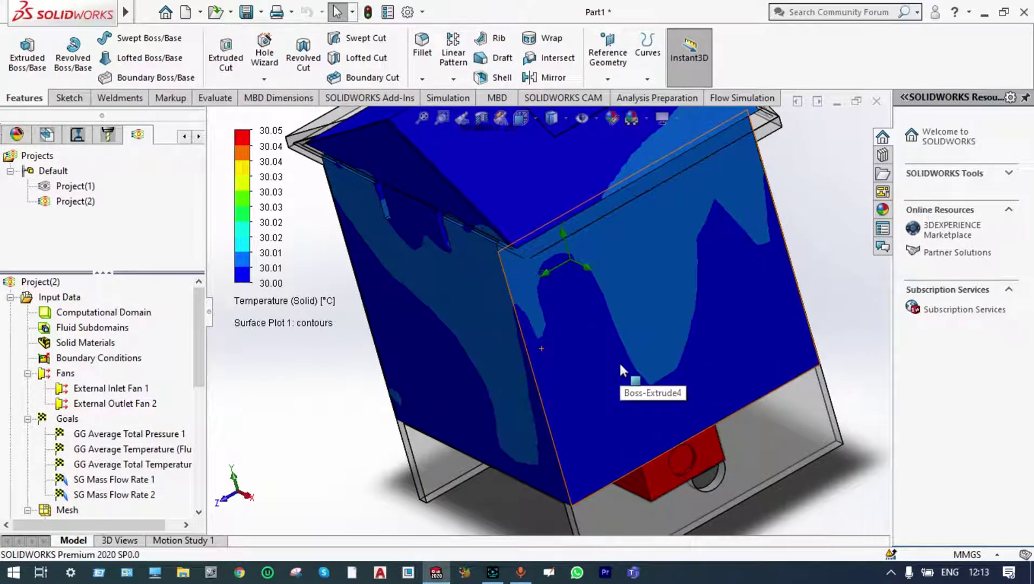
key("ctrl+shift+z")
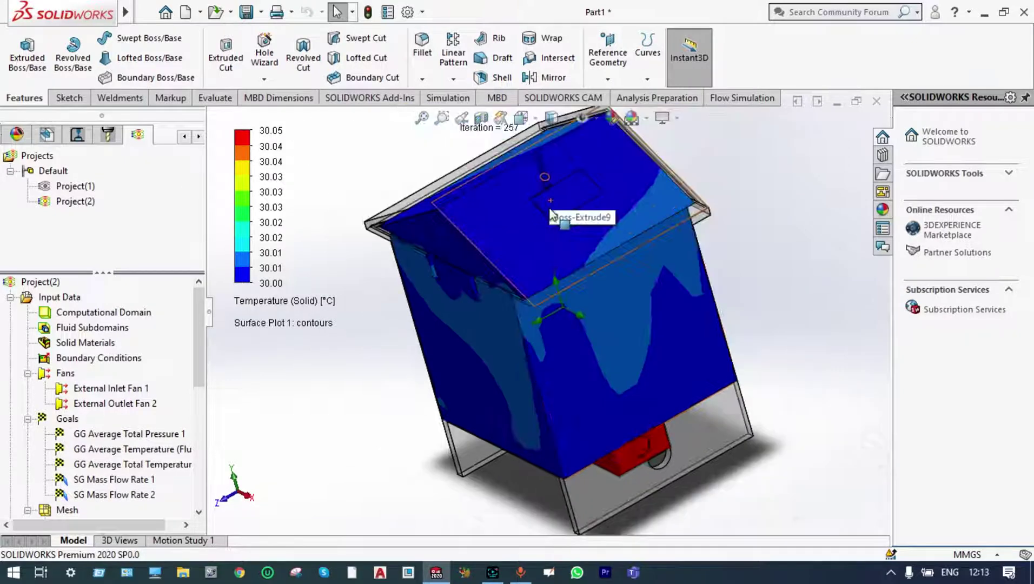
scroll(578, 437, "down", 3)
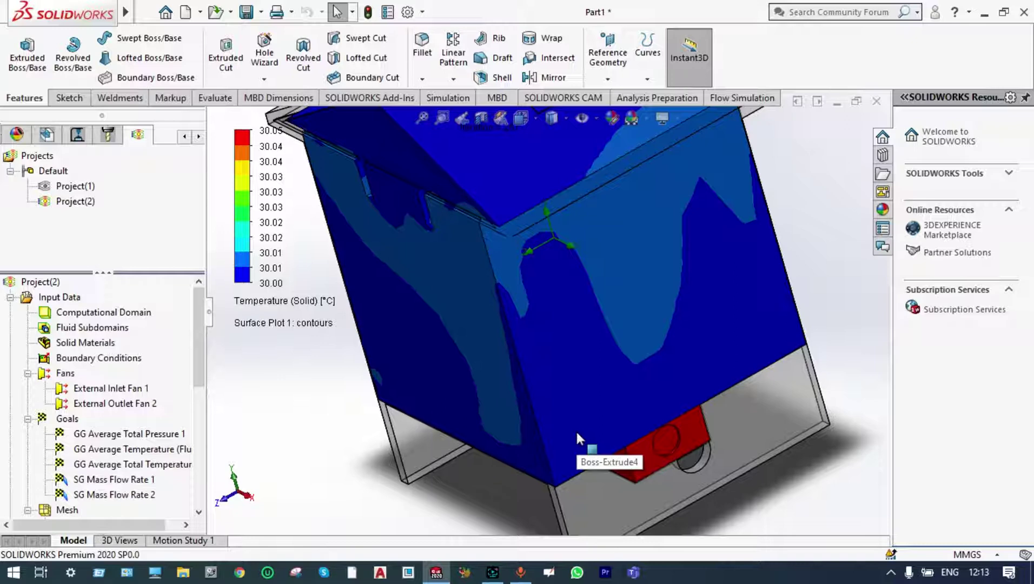
scroll(591, 398, "up", 4)
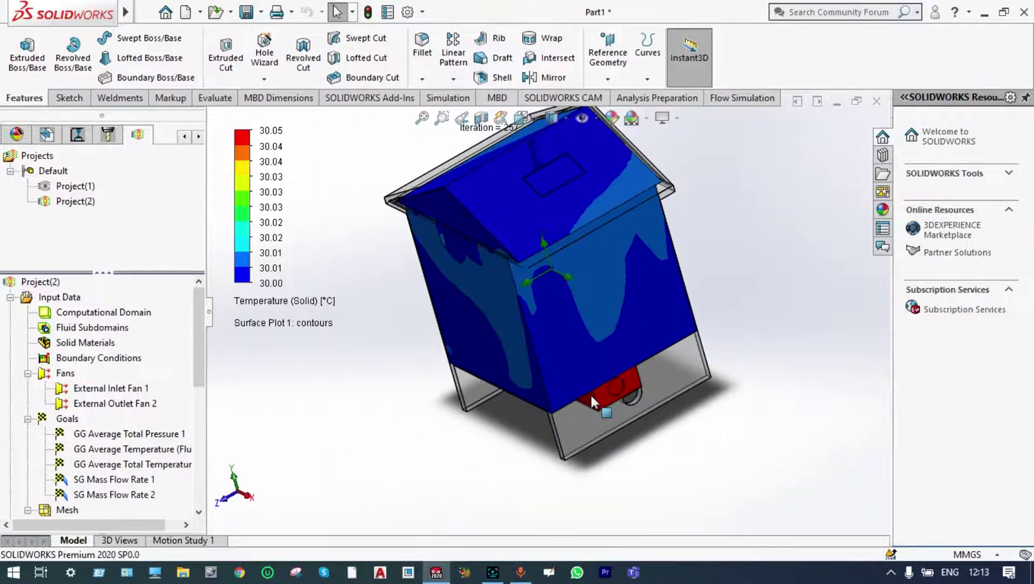
scroll(590, 379, "down", 3)
scroll(590, 362, "up", 1)
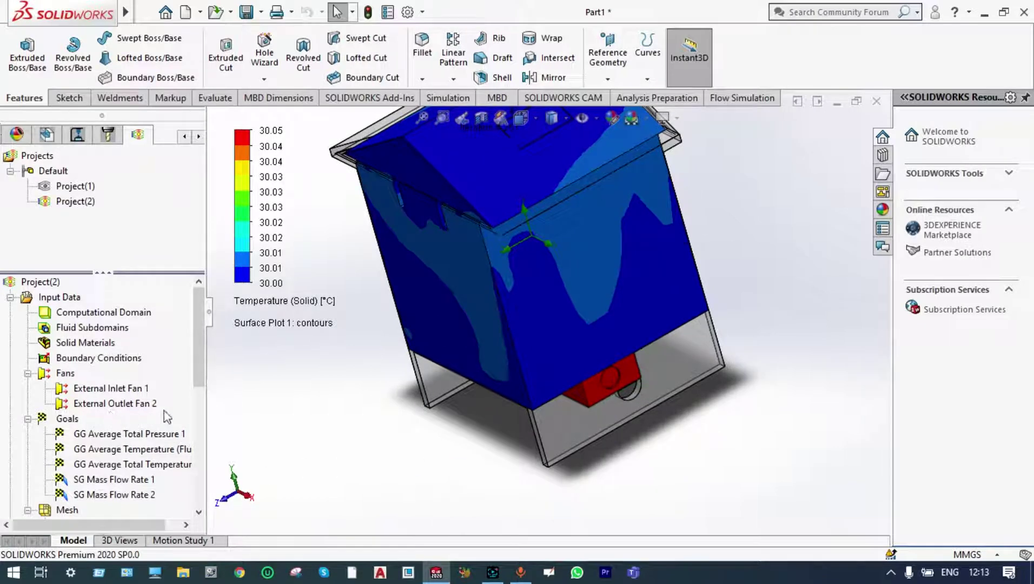
left_click_drag(198, 351, 204, 432)
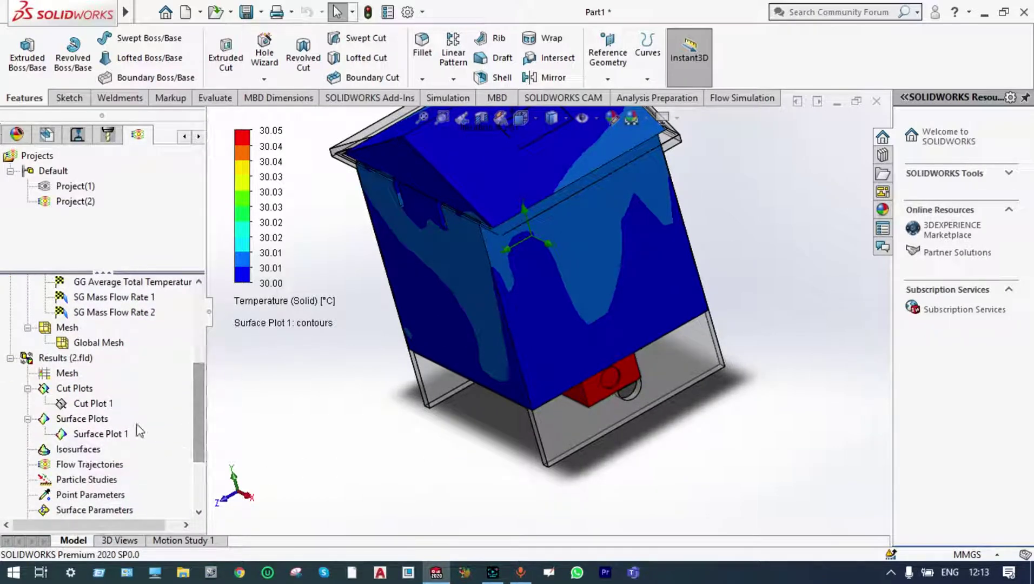
- Clear and hide Surface Plot 1
left_click(102, 434)
right_click(104, 437)
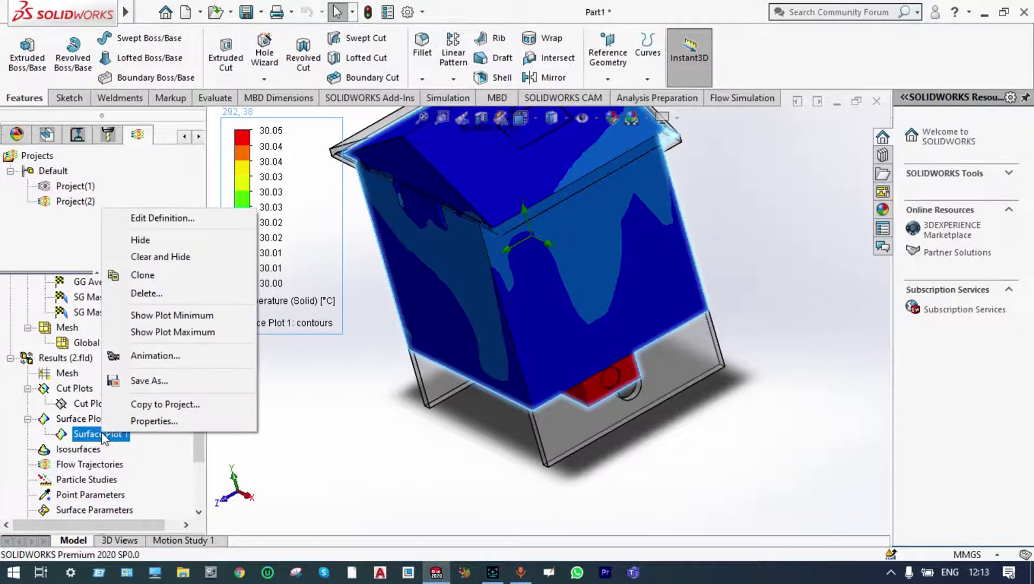
left_click(165, 256)
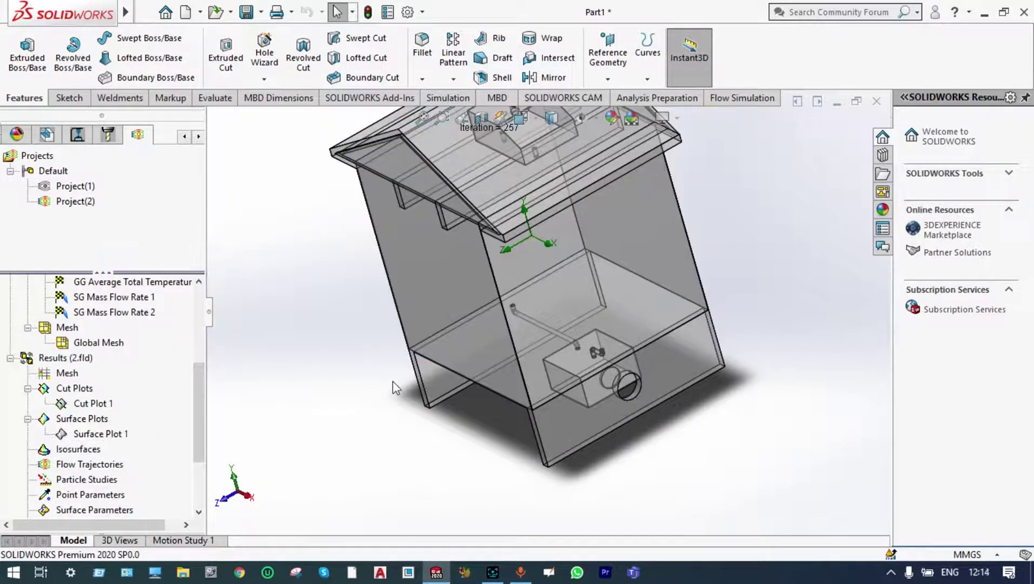
scroll(393, 381, "up", 2)
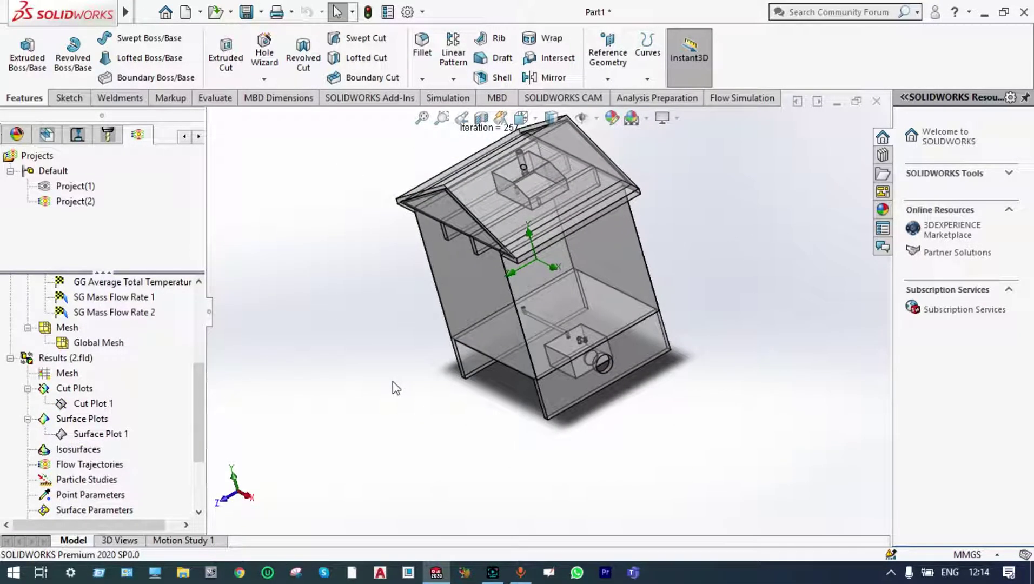
- Section the house along the Front Plane, orbit to see inside, and start a Flow Trajectories plot
left_click(481, 119)
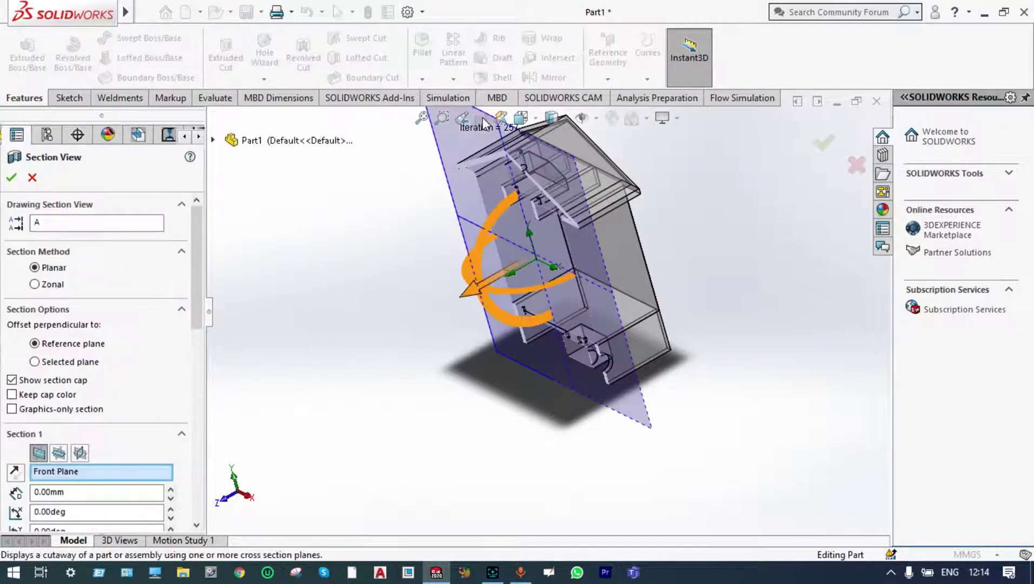
left_click(820, 146)
middle_click_drag(434, 370, 124, 476)
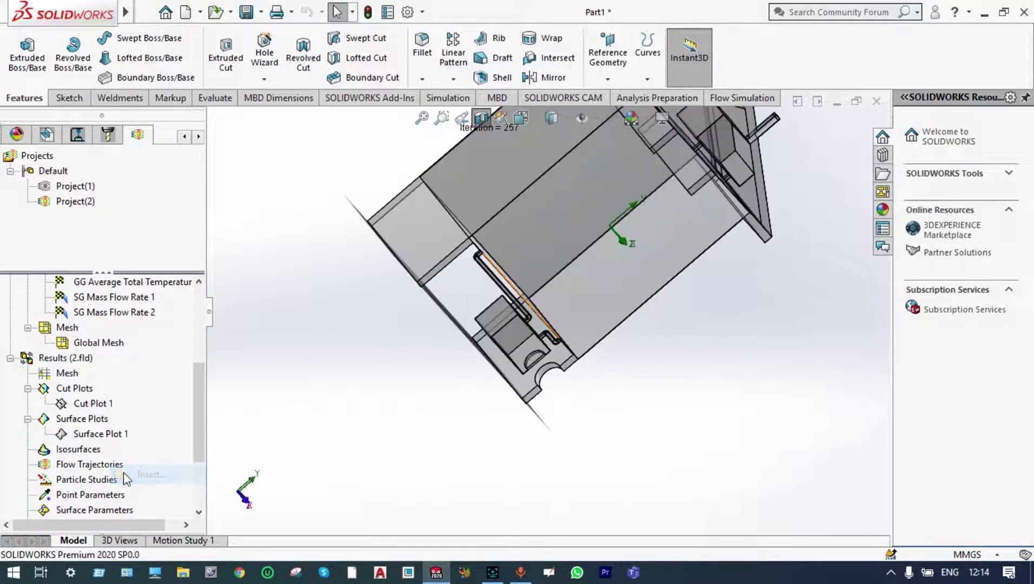
double_click(124, 469)
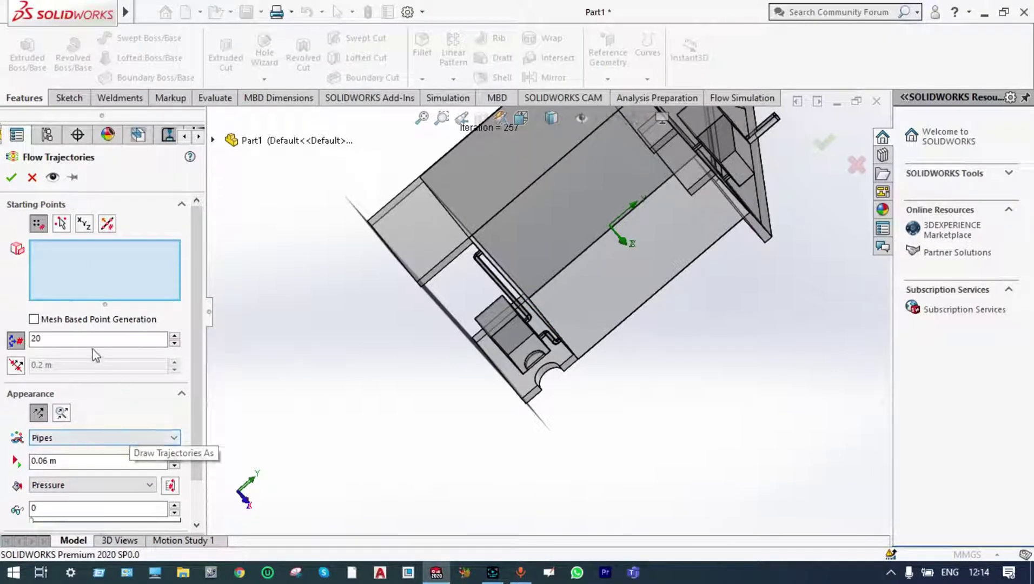
- Draw the trajectories as Arrows, adjust their size, and colour them by Temperature (Fluid)
left_click(173, 437)
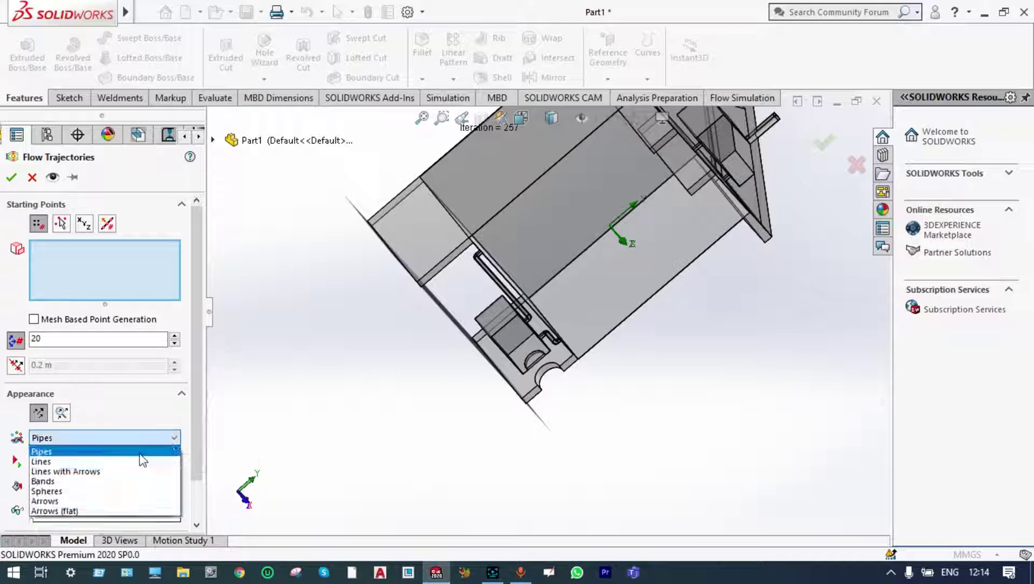
left_click(81, 502)
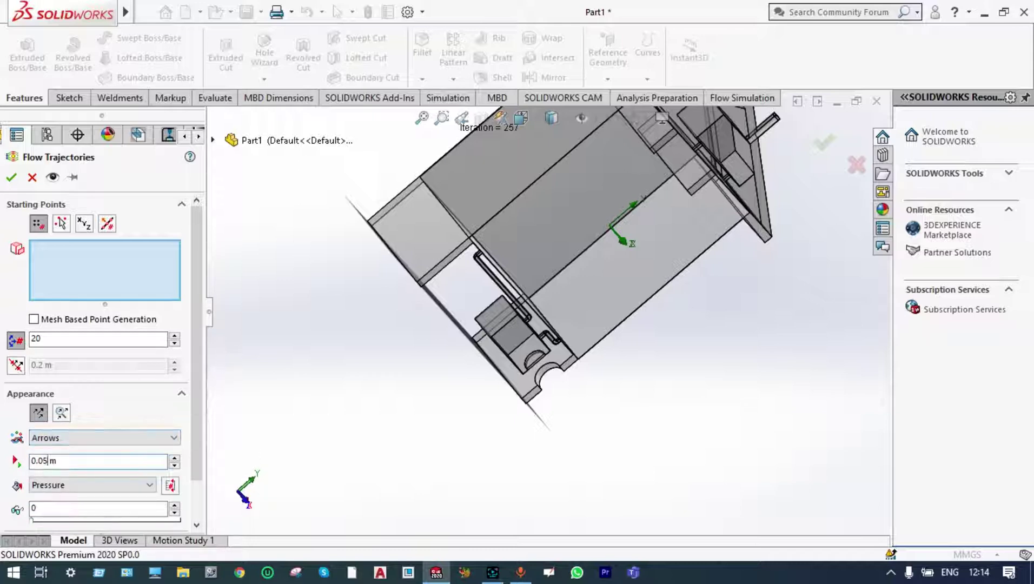
key("BackSpace")
type("3")
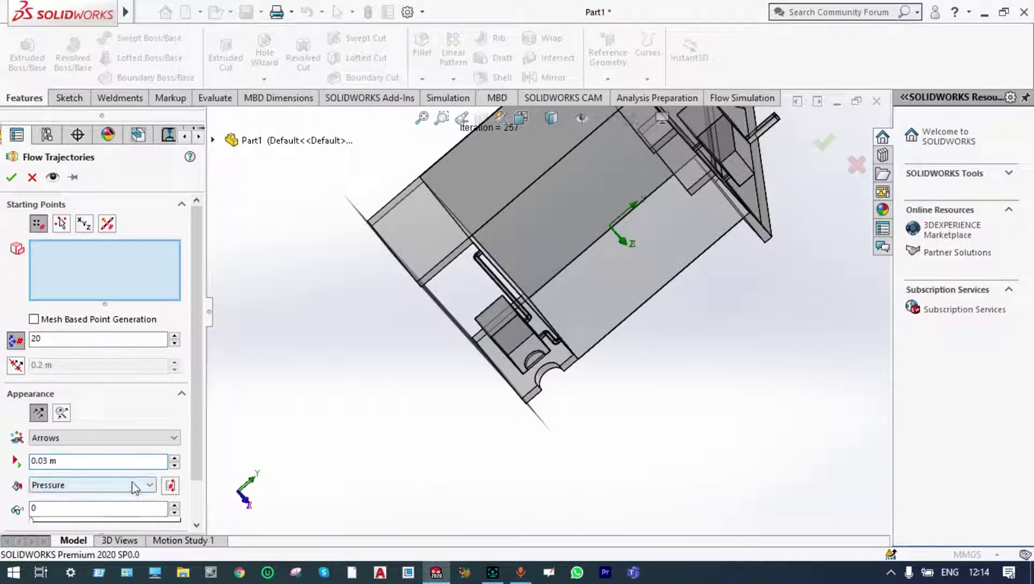
left_click(149, 486)
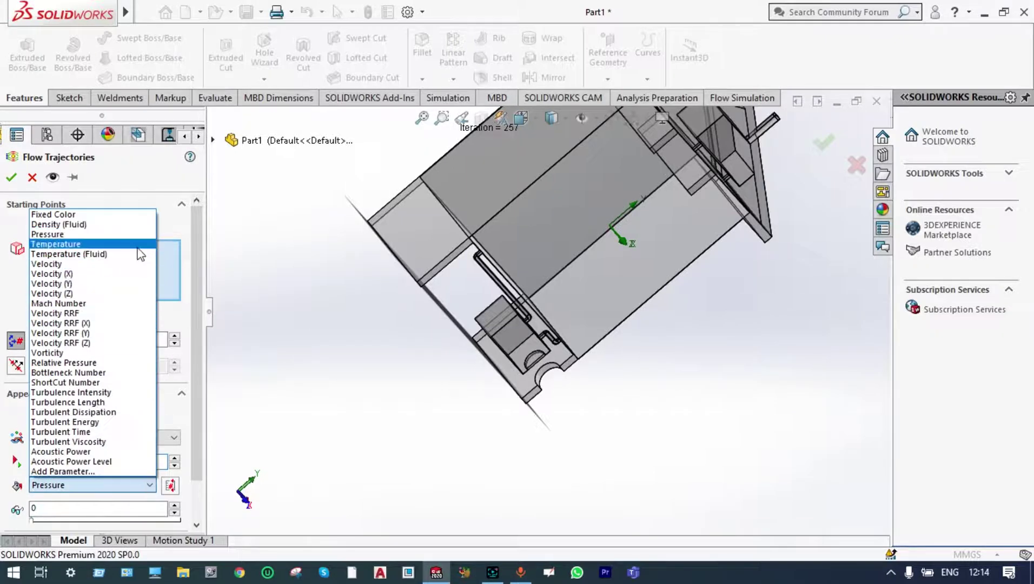
left_click(133, 253)
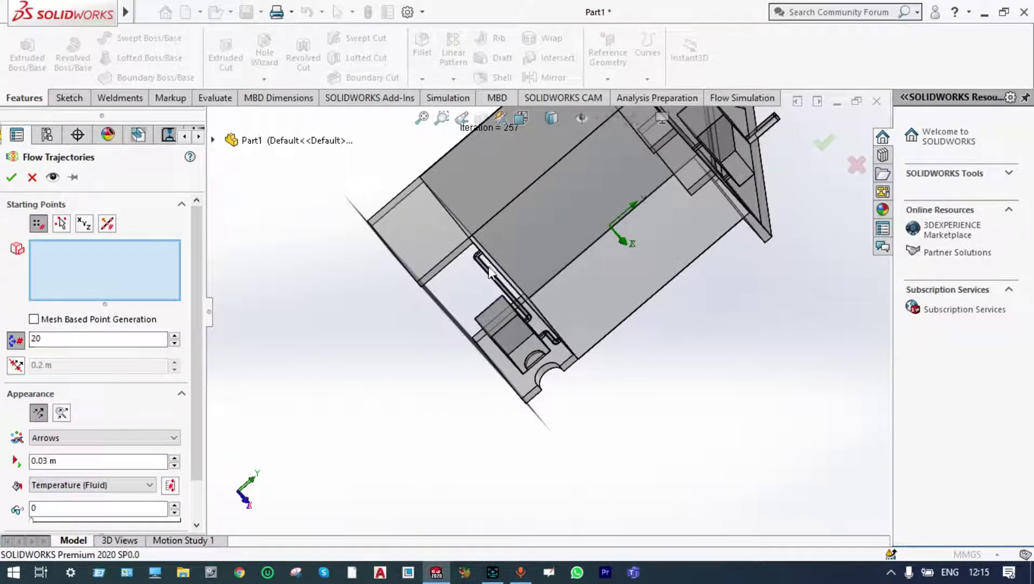
- Set the lid face and the pipe's open end face as trajectory starting points
scroll(582, 382, "down", 3)
scroll(582, 382, "down", 2)
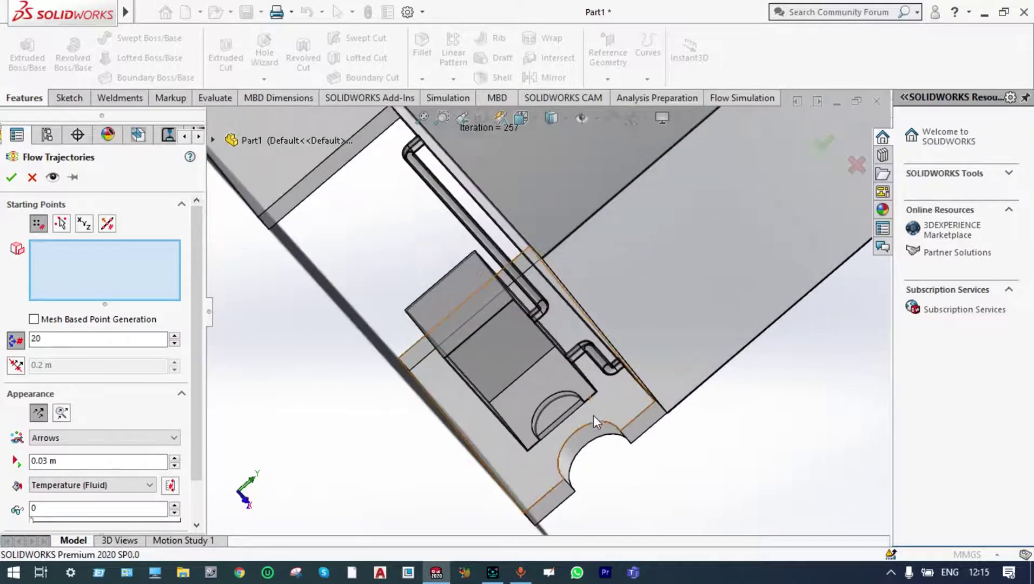
left_click(558, 409)
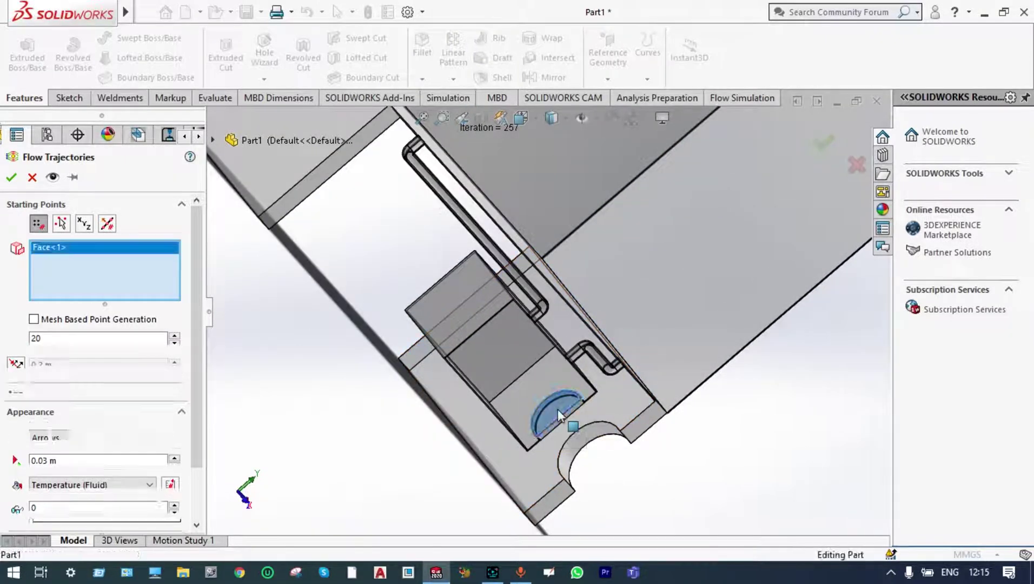
scroll(558, 409, "up", 5)
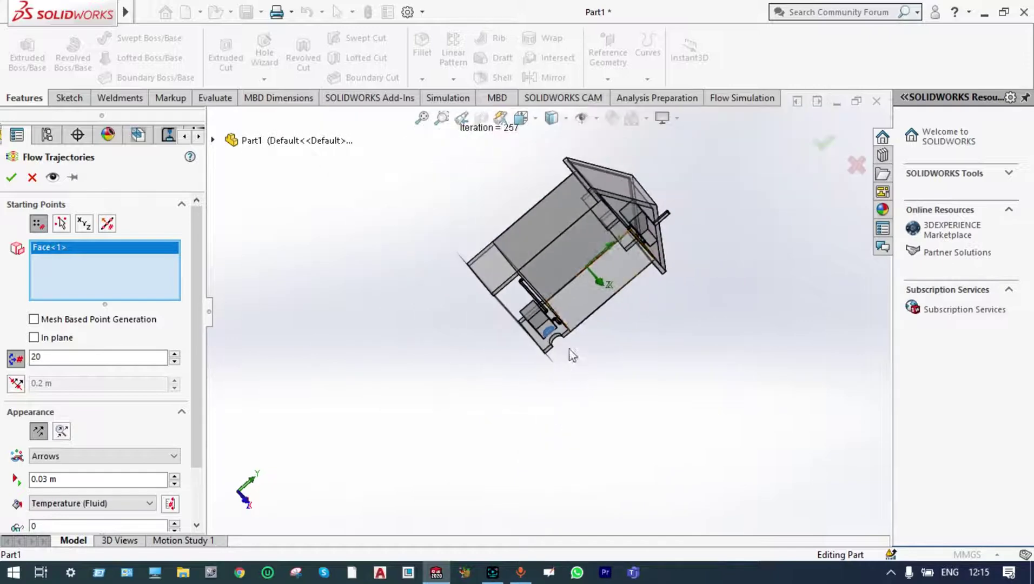
scroll(652, 215, "down", 3)
scroll(607, 293, "down", 8)
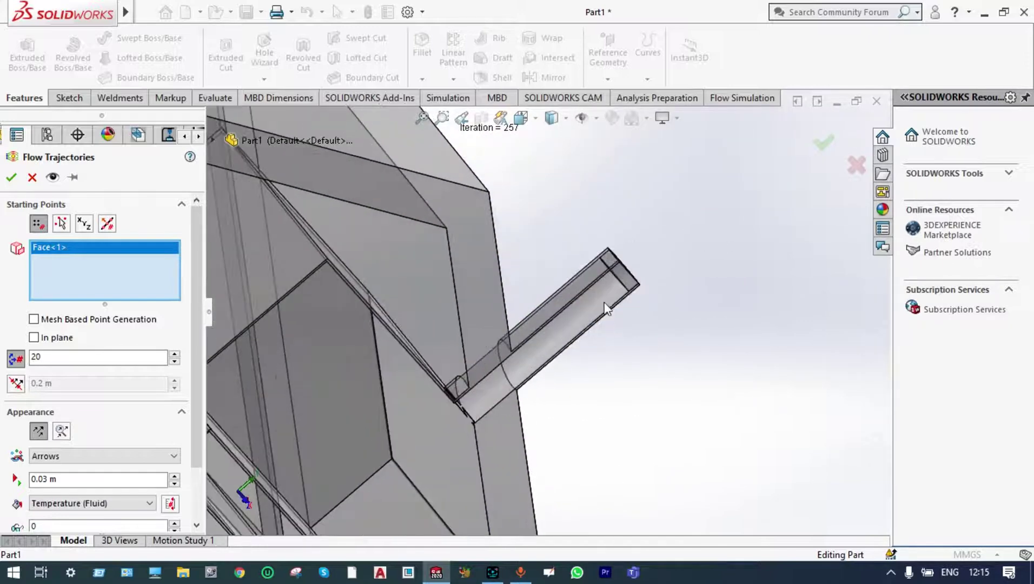
middle_click_drag(709, 342, 627, 246)
left_click(609, 237)
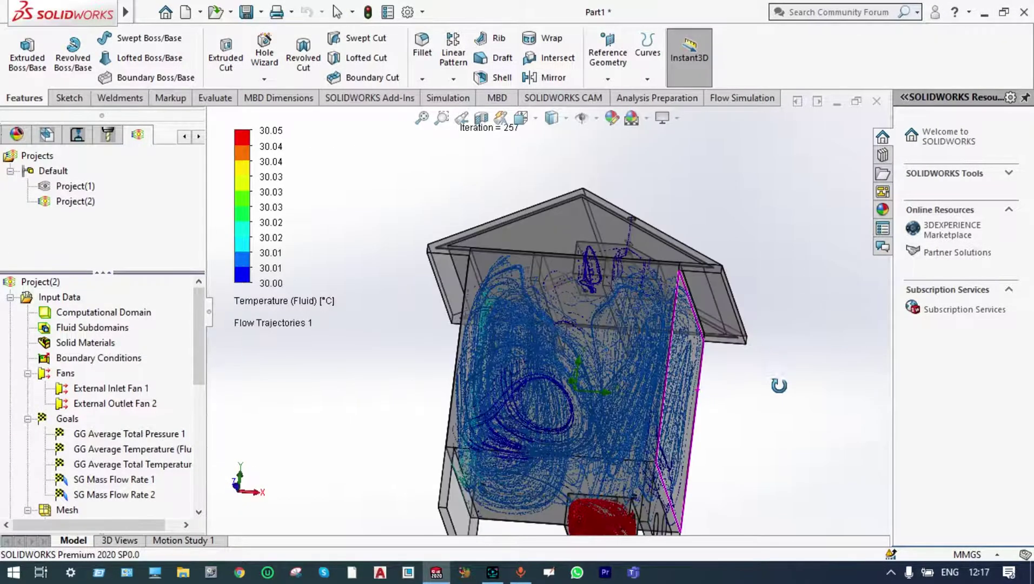
- Orbit and zoom around the streamlines to see the whole house and the roof from below
middle_click_drag(778, 386, 762, 416)
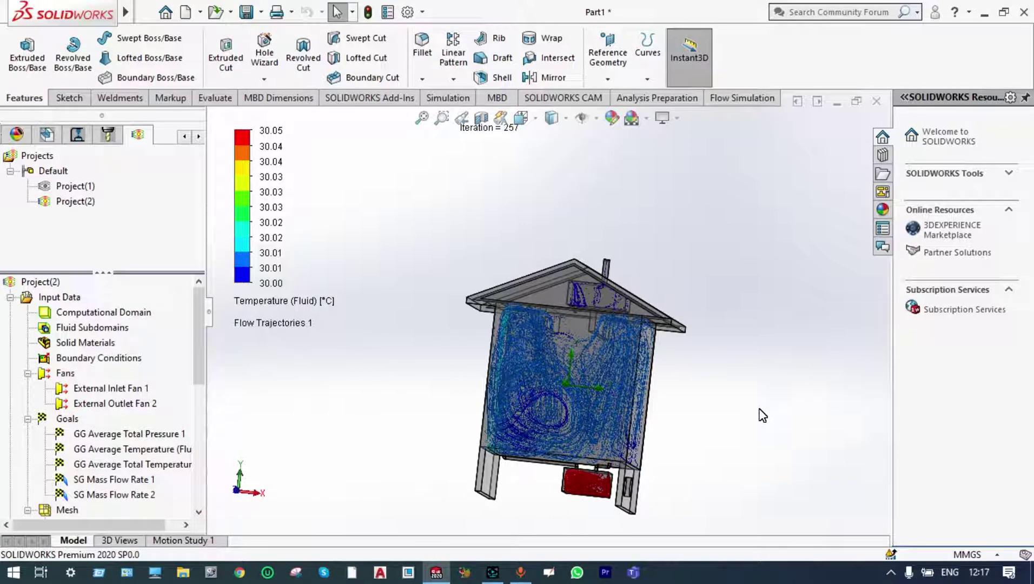
scroll(763, 415, "down", 3)
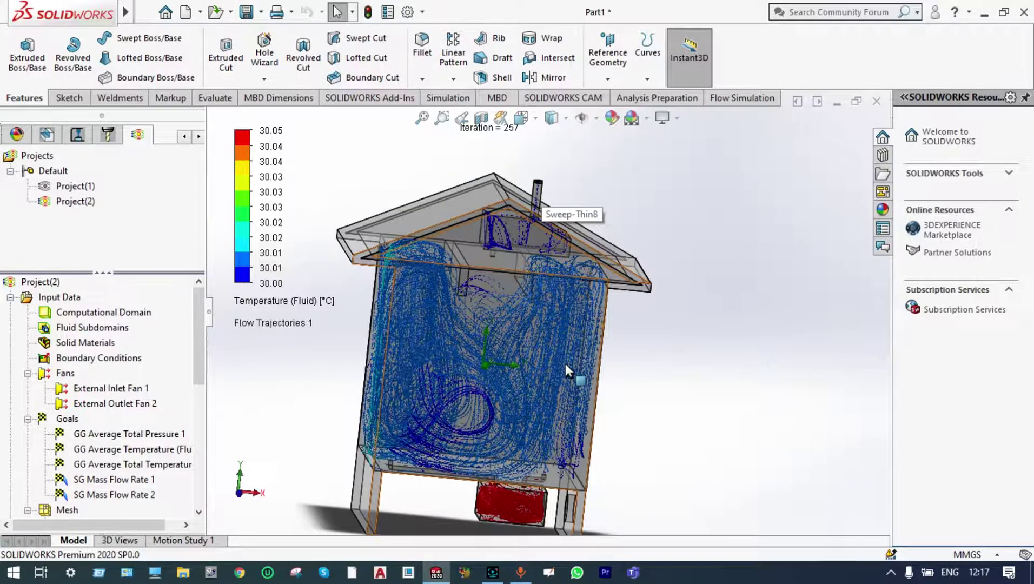
scroll(468, 433, "down", 3)
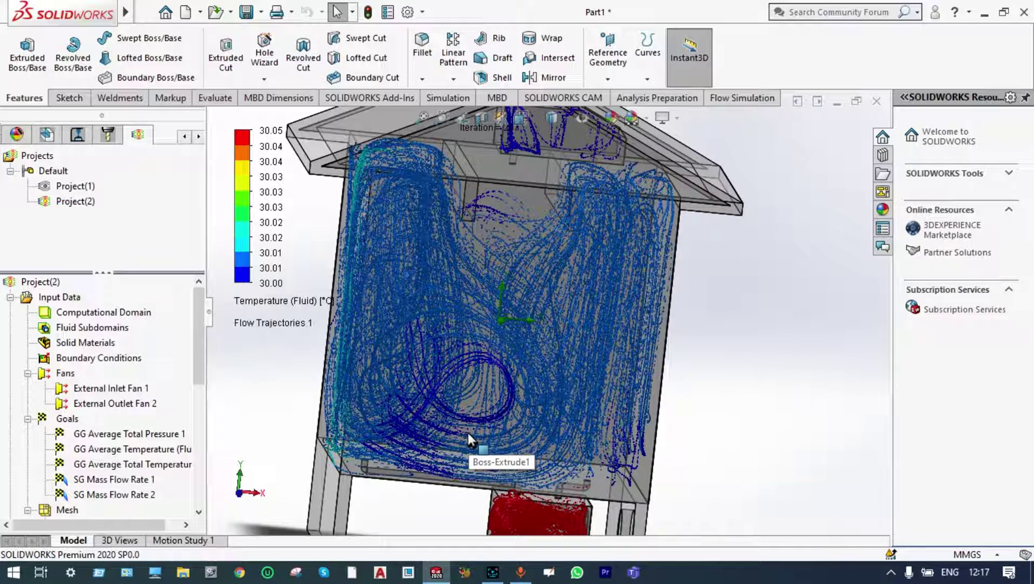
left_click_drag(200, 357, 204, 456)
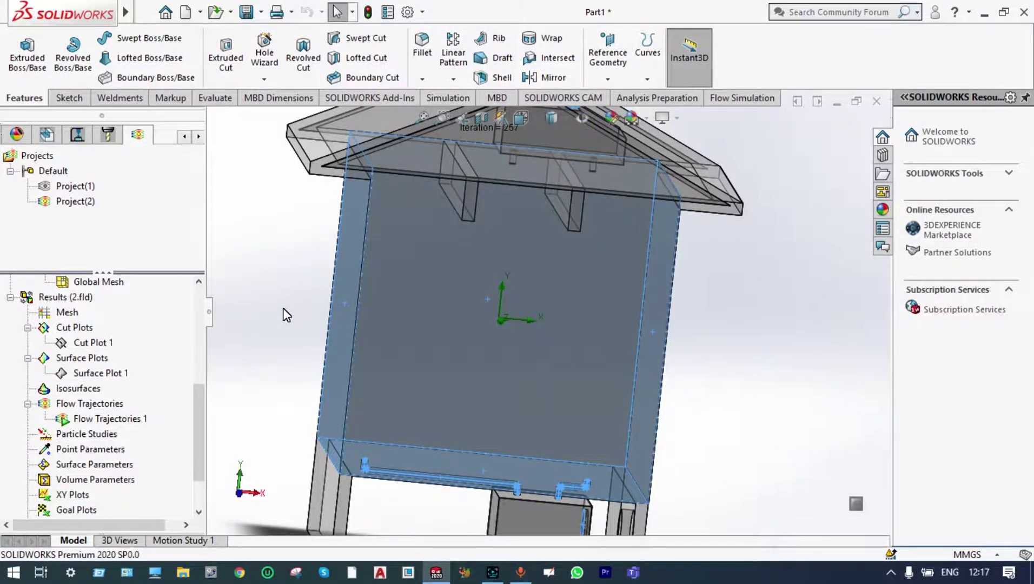
scroll(531, 458, "down", 3)
scroll(531, 458, "up", 3)
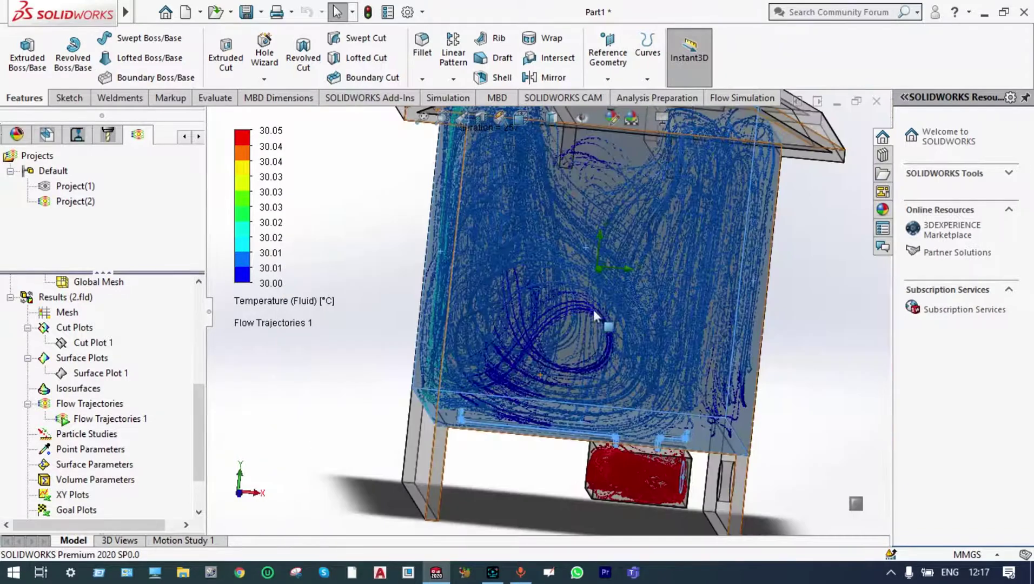
middle_click_drag(597, 301, 763, 289)
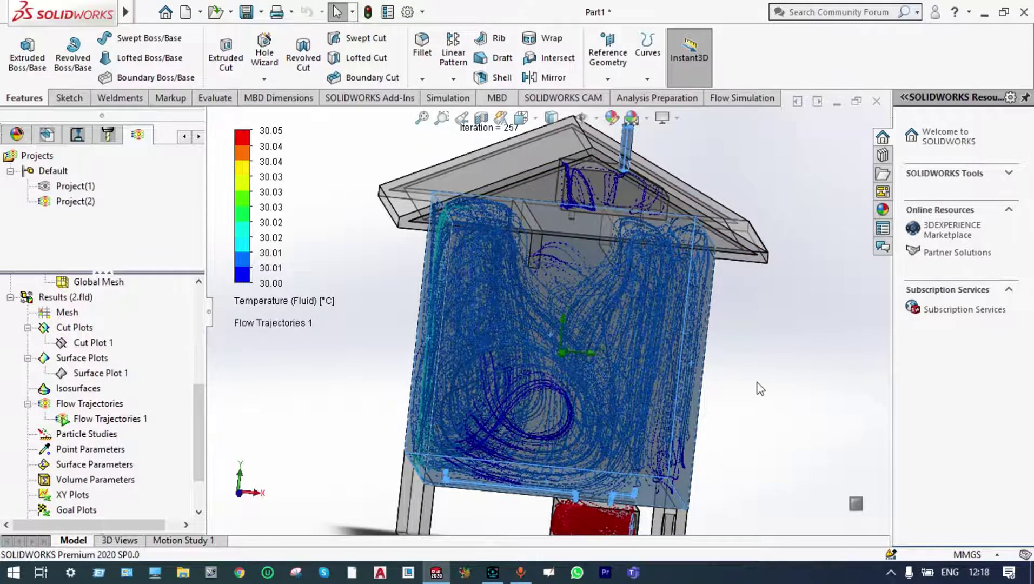
- Zoom to fit the whole house with its flow trajectories and switch to the Isometric view
scroll(775, 321, "up", 2)
scroll(775, 320, "down", 2)
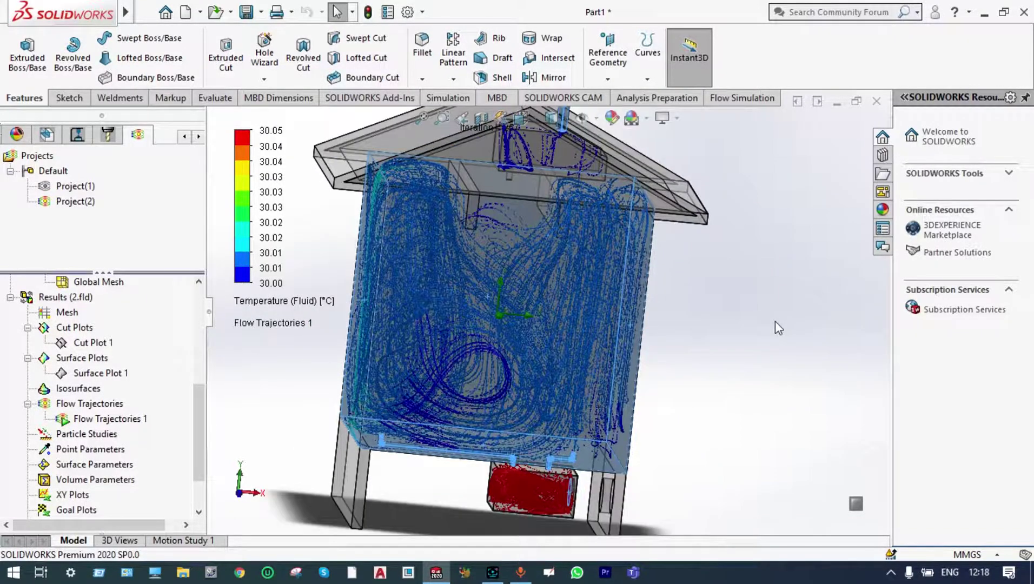
scroll(775, 321, "up", 2)
scroll(606, 154, "up", 1)
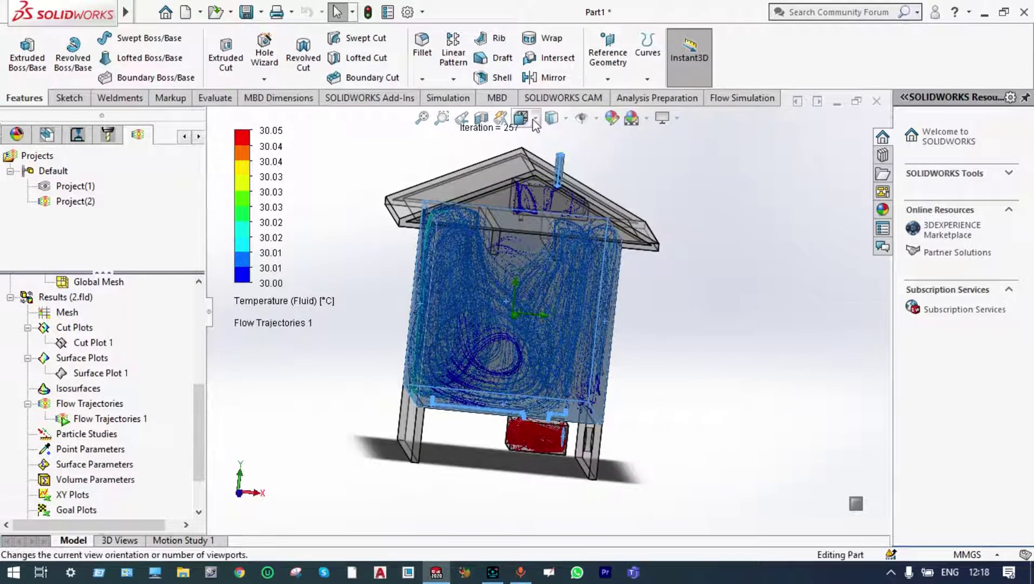
key("f")
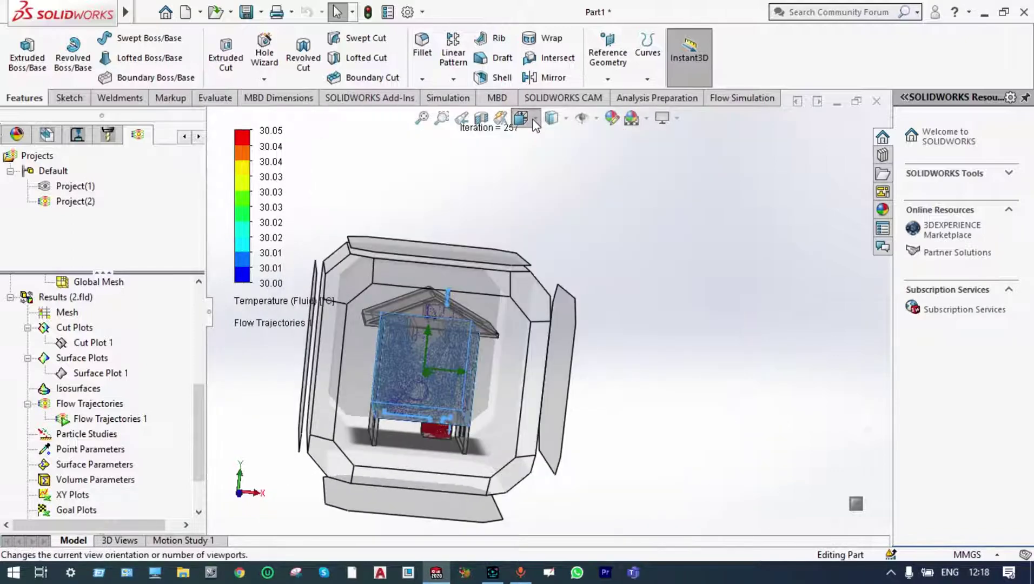
left_click(534, 119)
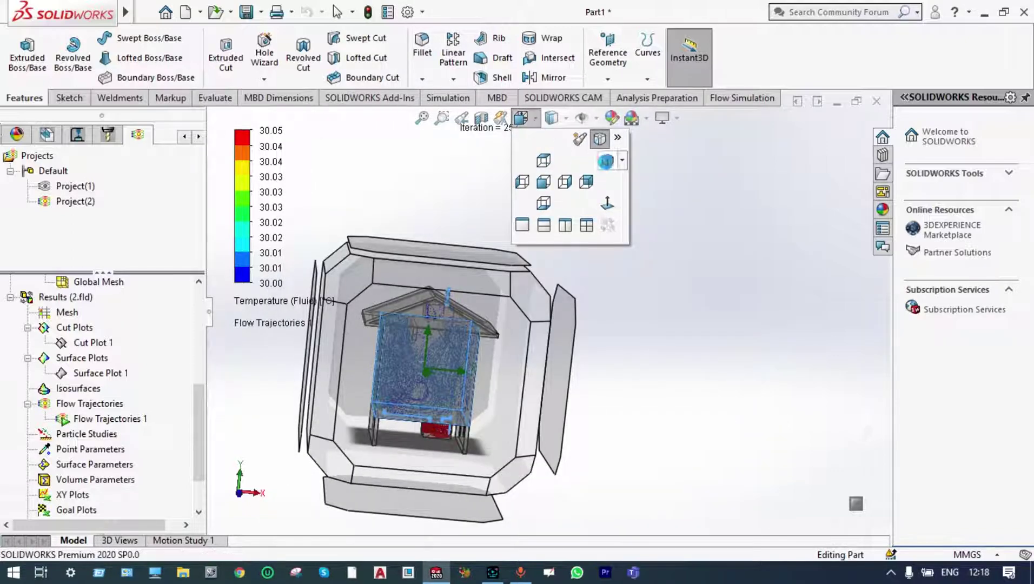
left_click(607, 161)
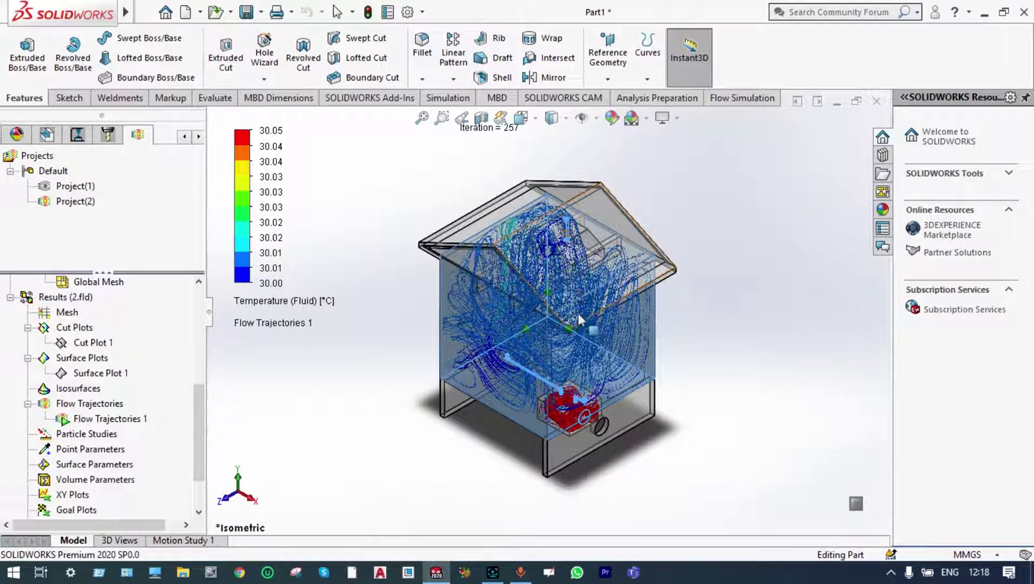
- Refit the enclosure in the window and change the view orientation to Front
scroll(564, 308, "down", 2)
scroll(565, 303, "down", 4)
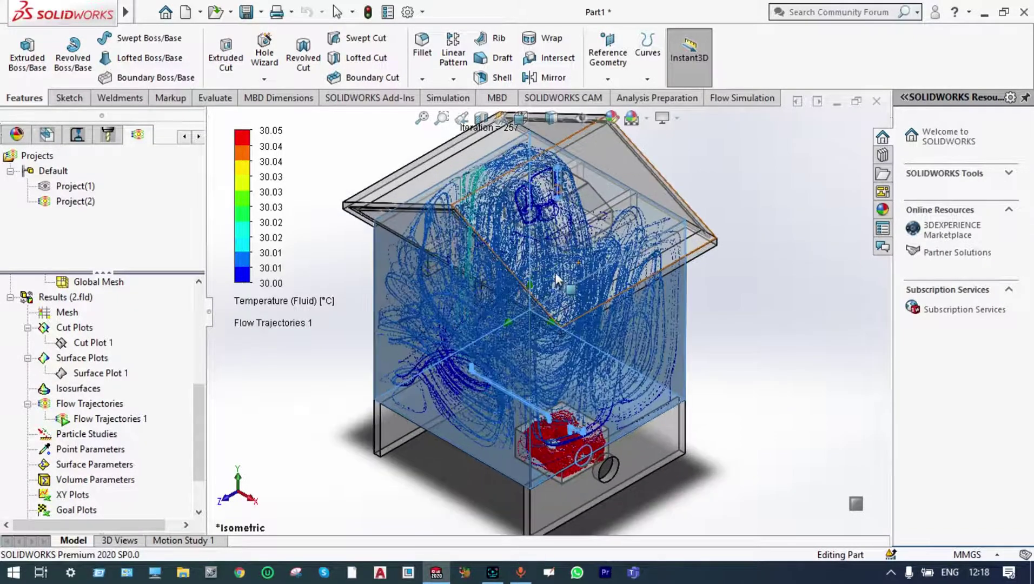
scroll(528, 251, "down", 3)
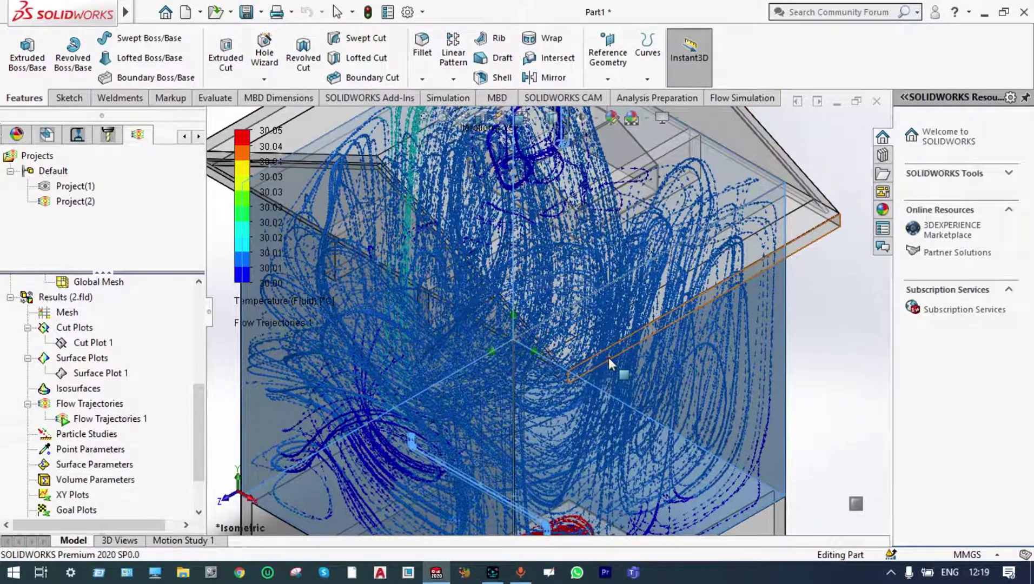
key("f")
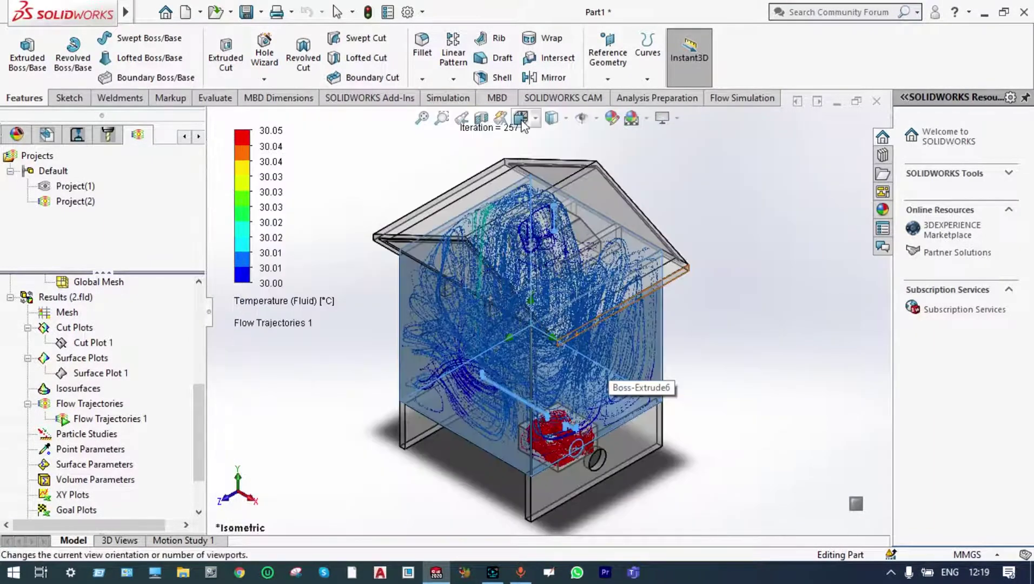
left_click(523, 123)
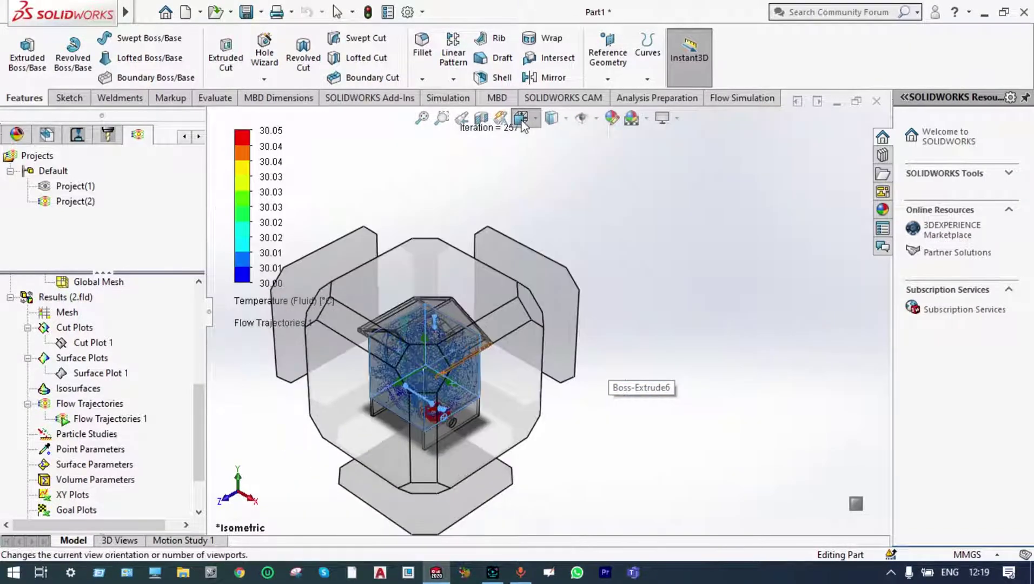
left_click(522, 124)
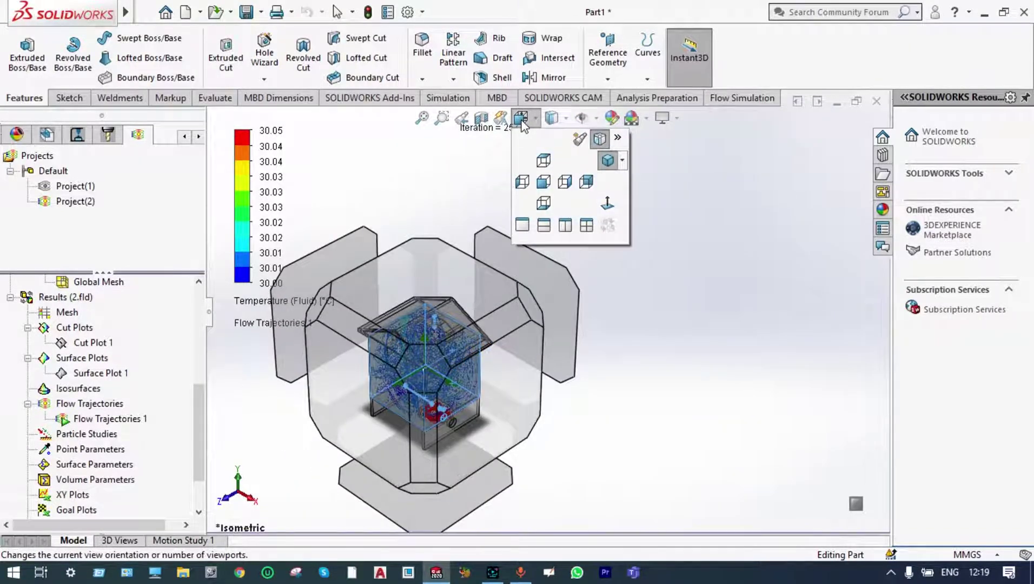
left_click(544, 184)
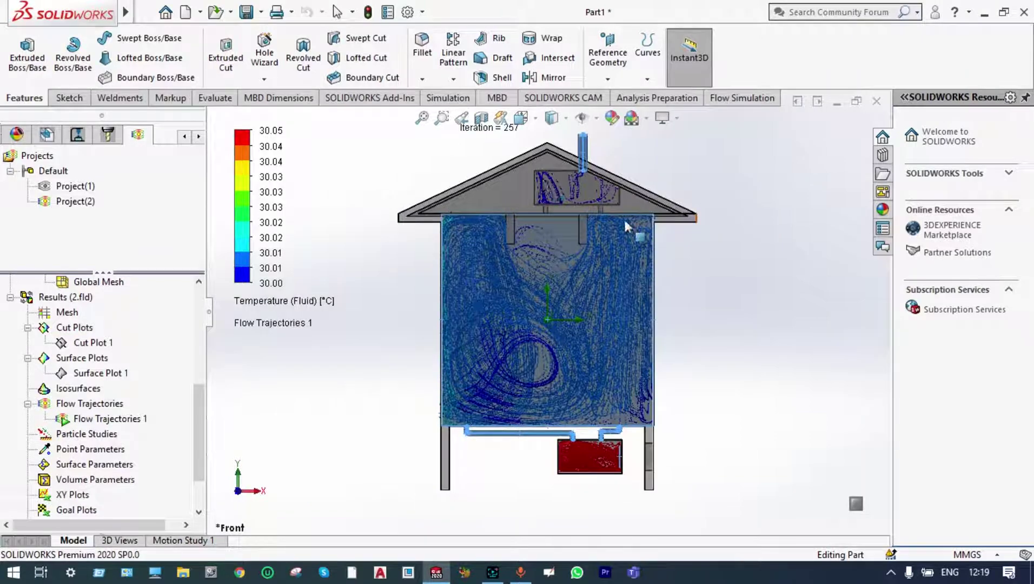
scroll(565, 198, "down", 2)
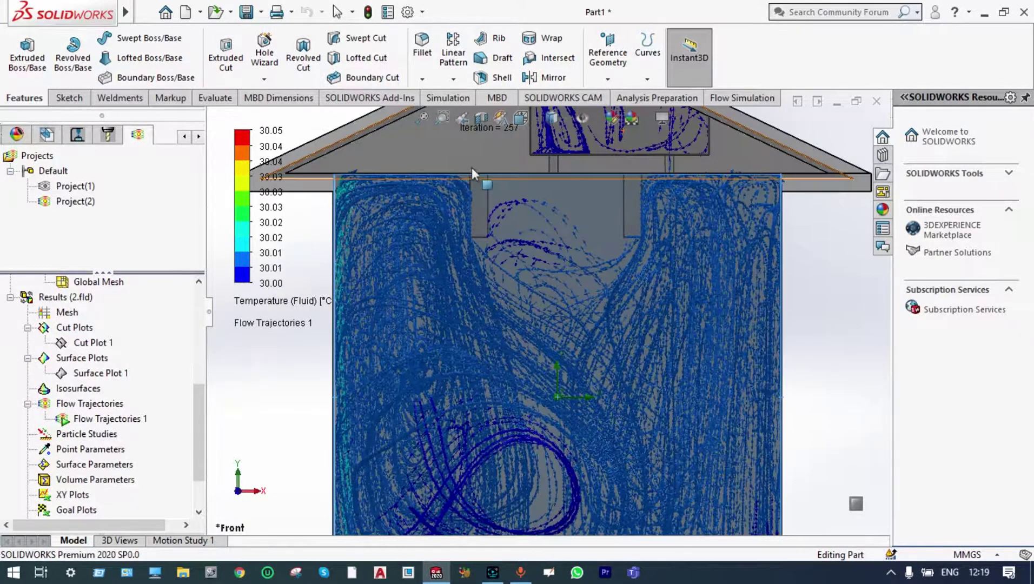
scroll(472, 167, "down", 1)
scroll(482, 162, "down", 1)
scroll(489, 159, "down", 1)
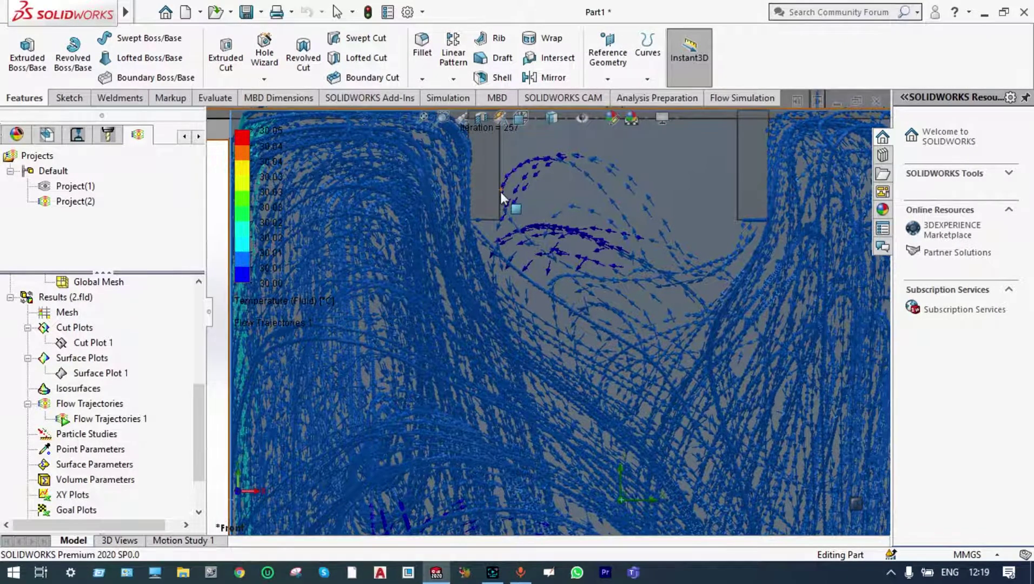
scroll(501, 192, "up", 5)
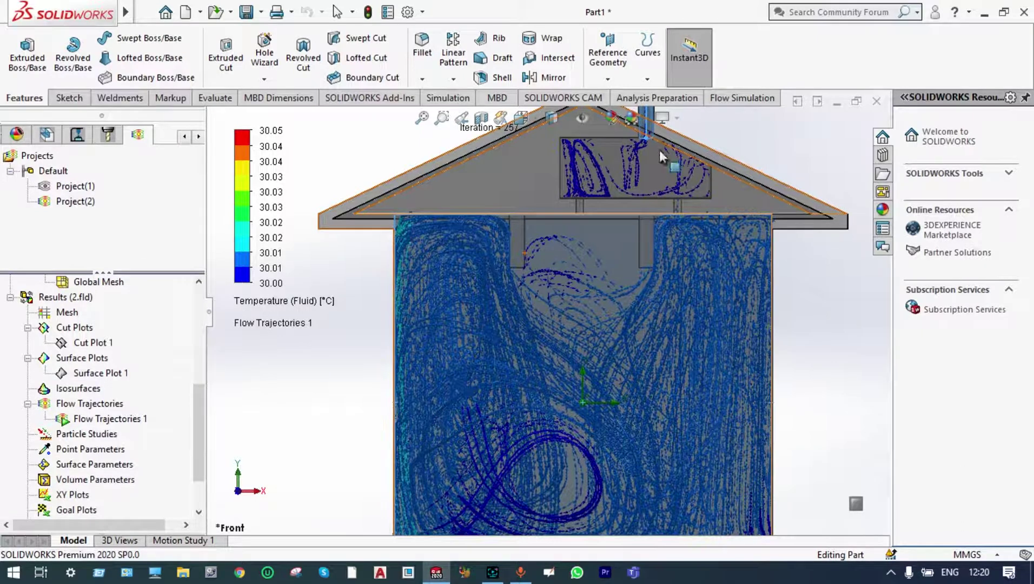
scroll(659, 149, "up", 2)
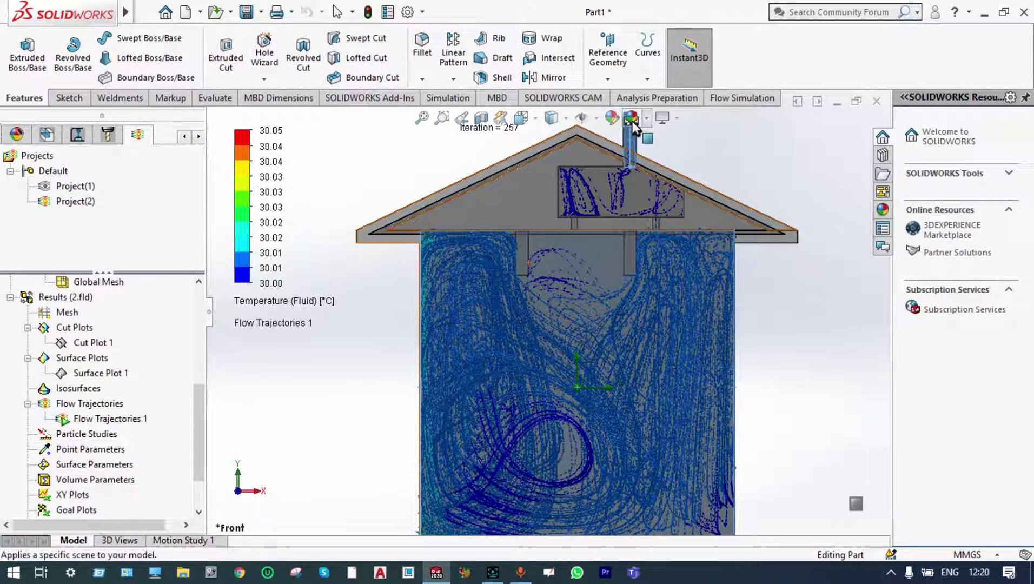
scroll(649, 281, "up", 1)
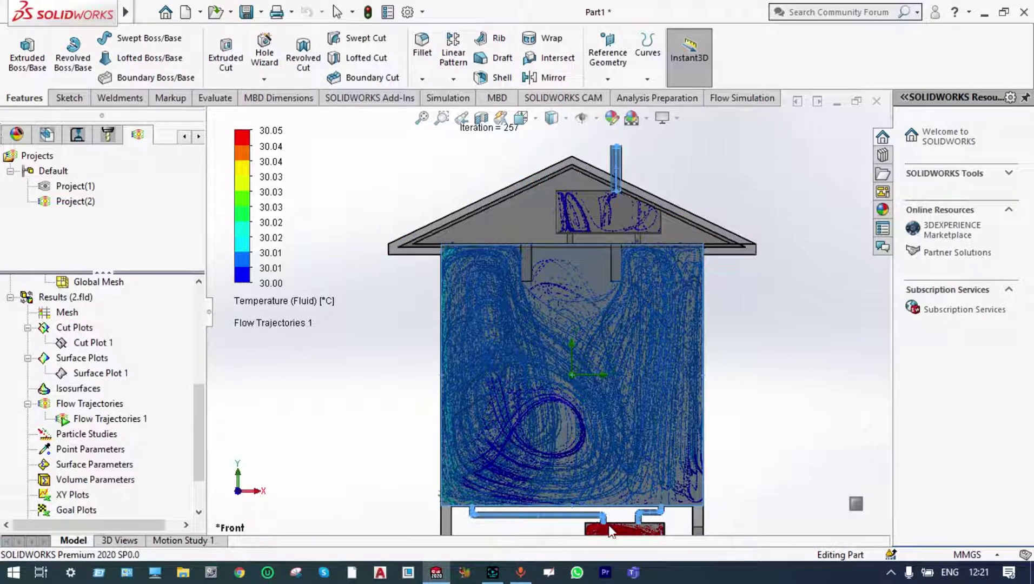
scroll(584, 282, "down", 2)
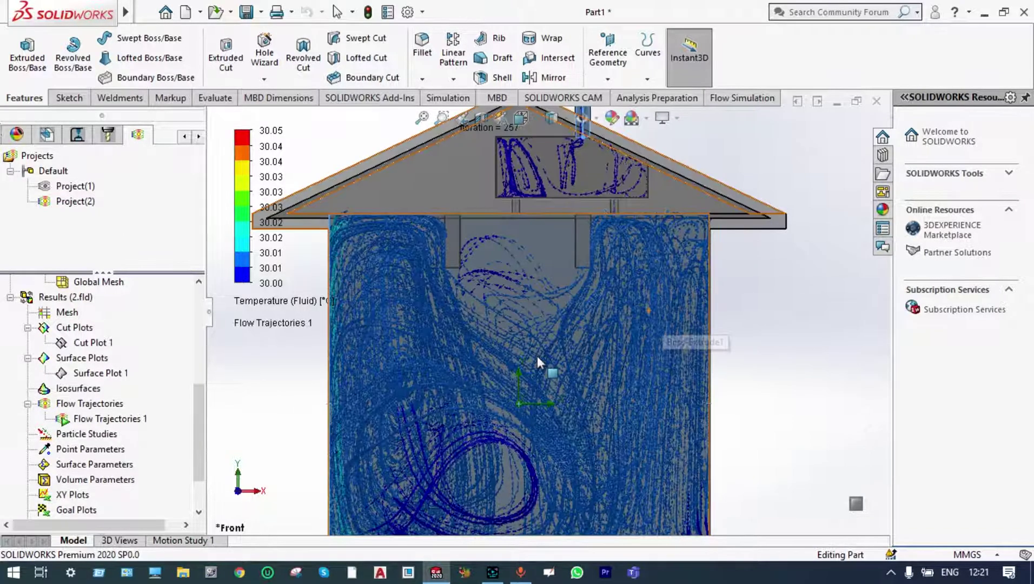
scroll(537, 356, "up", 2)
scroll(537, 357, "up", 2)
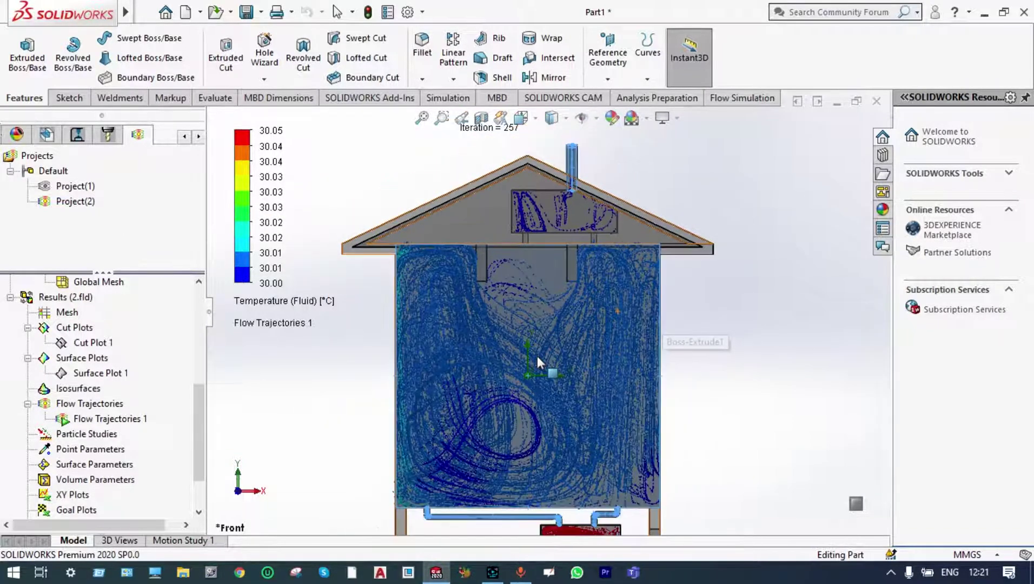
scroll(537, 356, "up", 1)
scroll(537, 356, "up", 1)
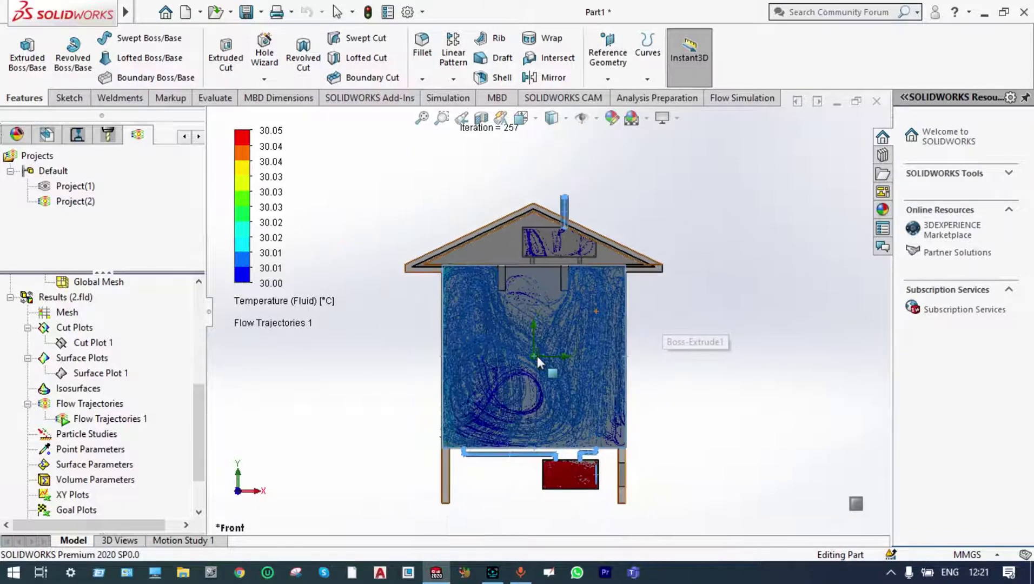